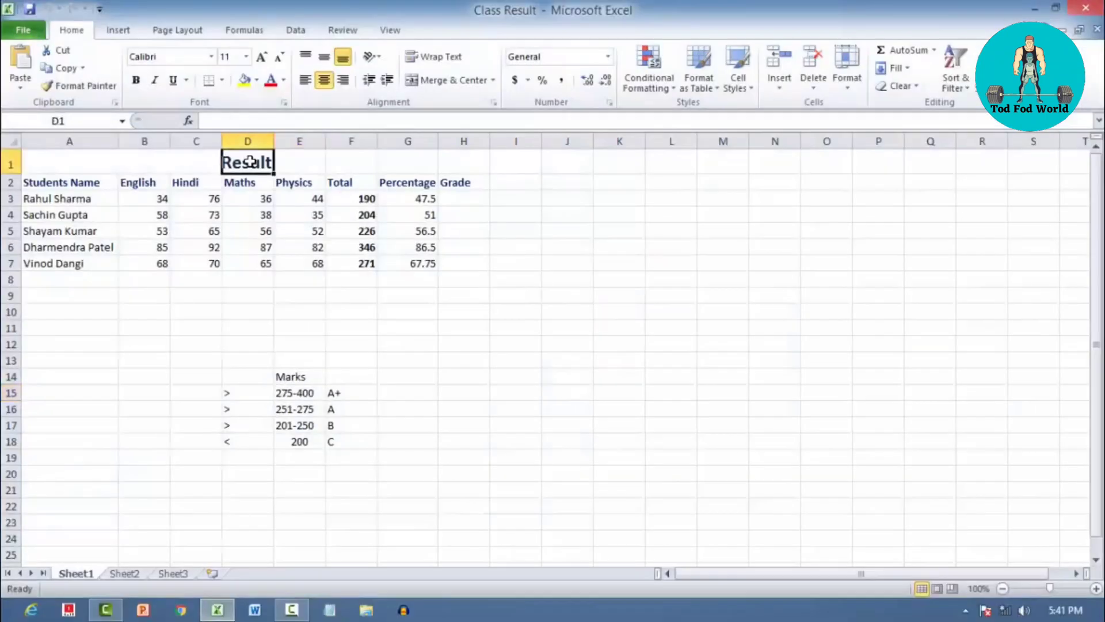
Examine the class result table, including the student names and the Total, Percentage and Grade columns
click(58, 263)
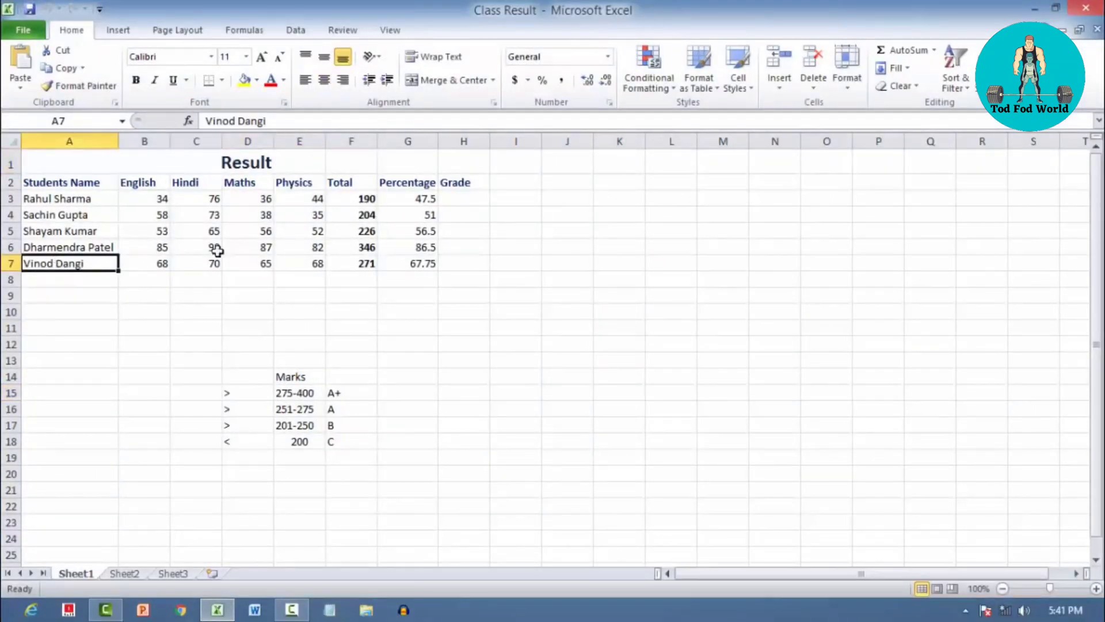
click(353, 182)
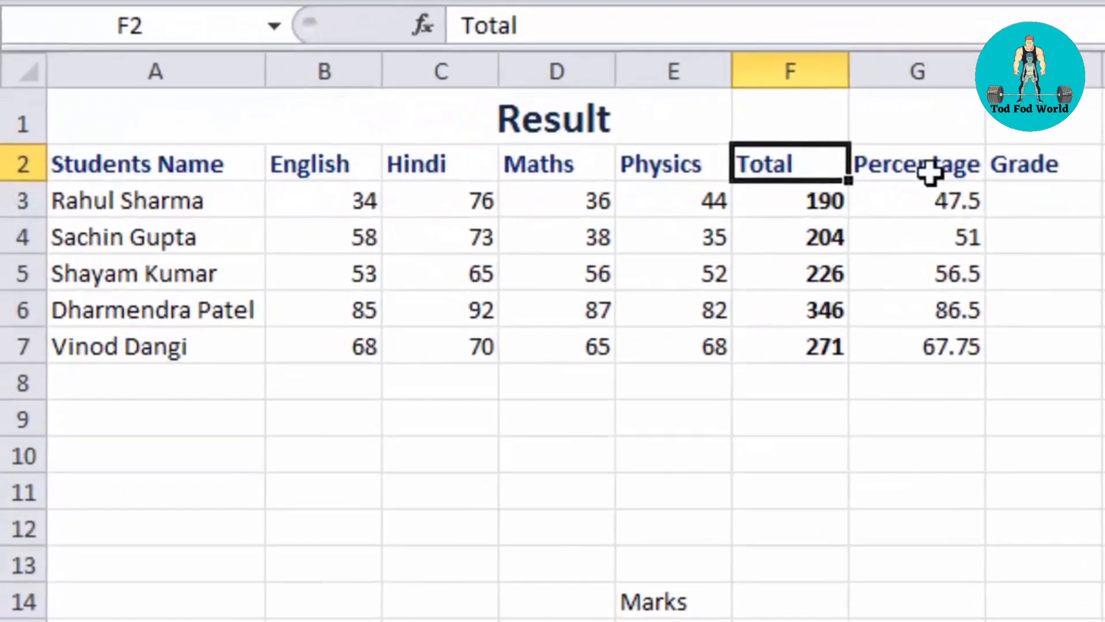
click(650, 178)
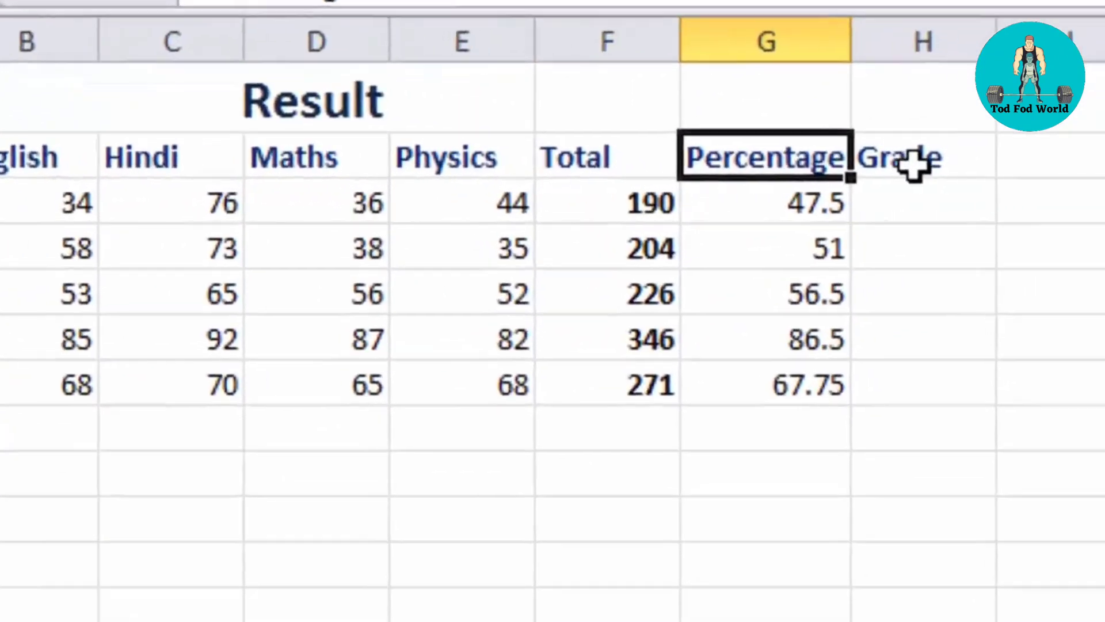
click(1024, 165)
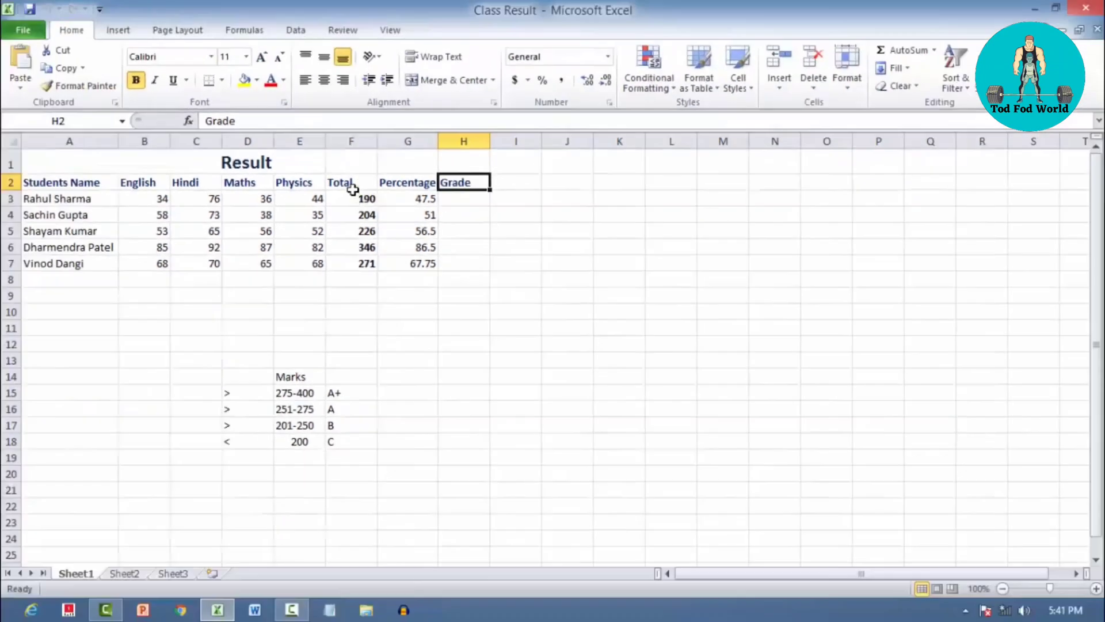
click(353, 189)
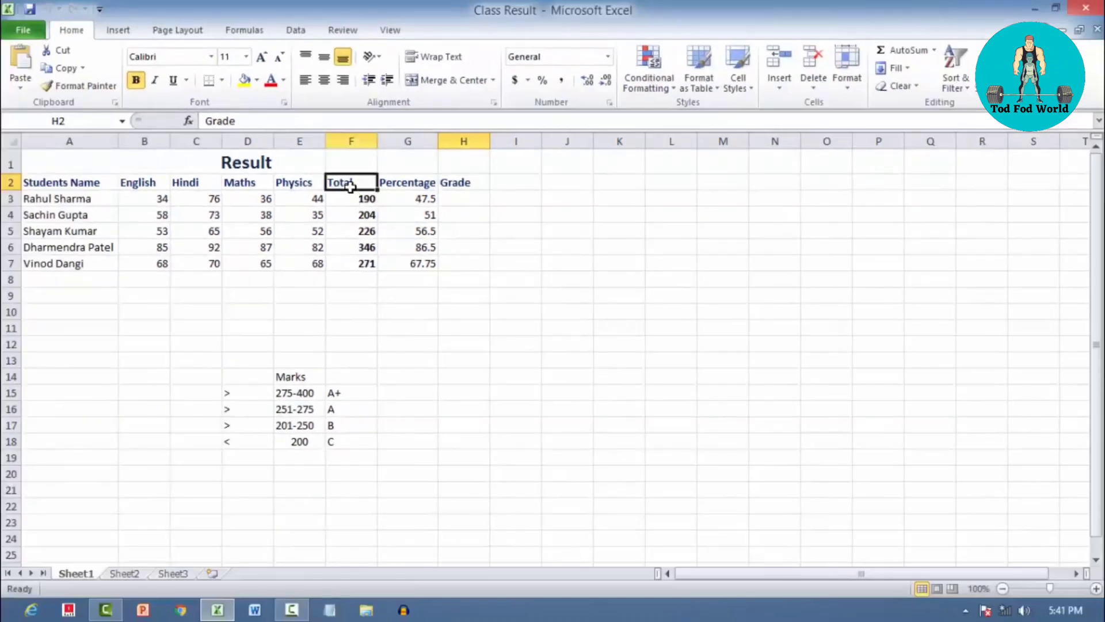
click(400, 190)
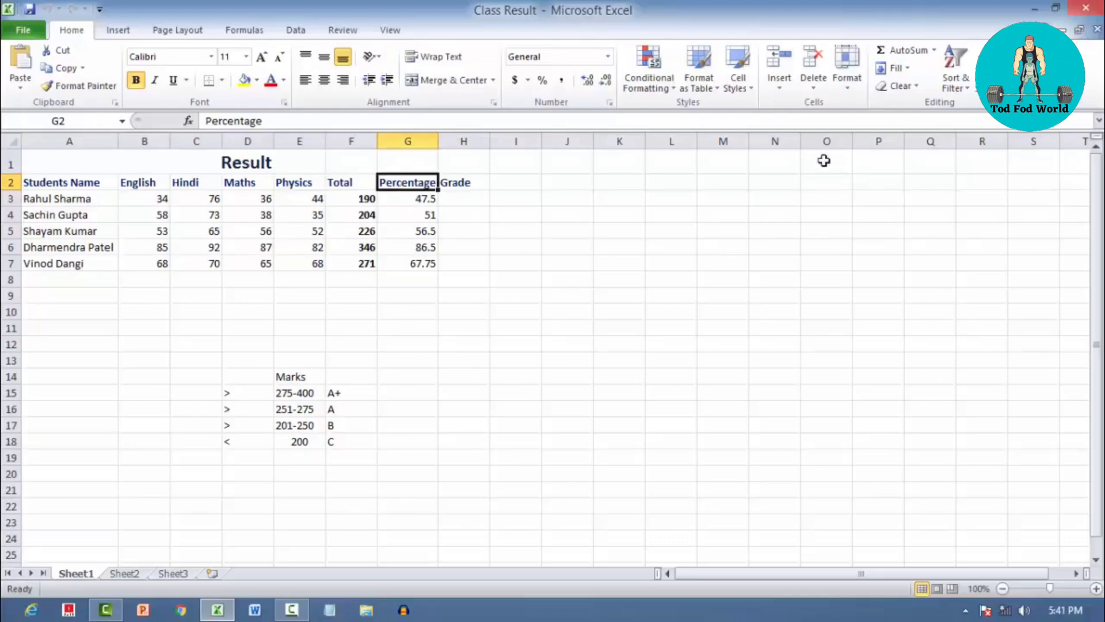
click(370, 186)
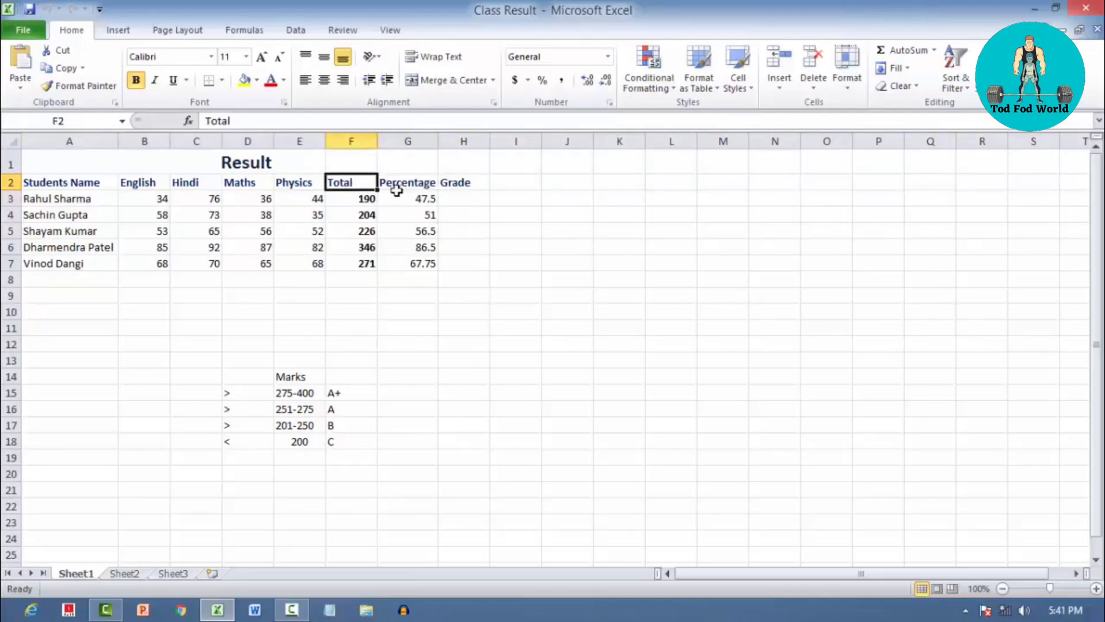
click(403, 188)
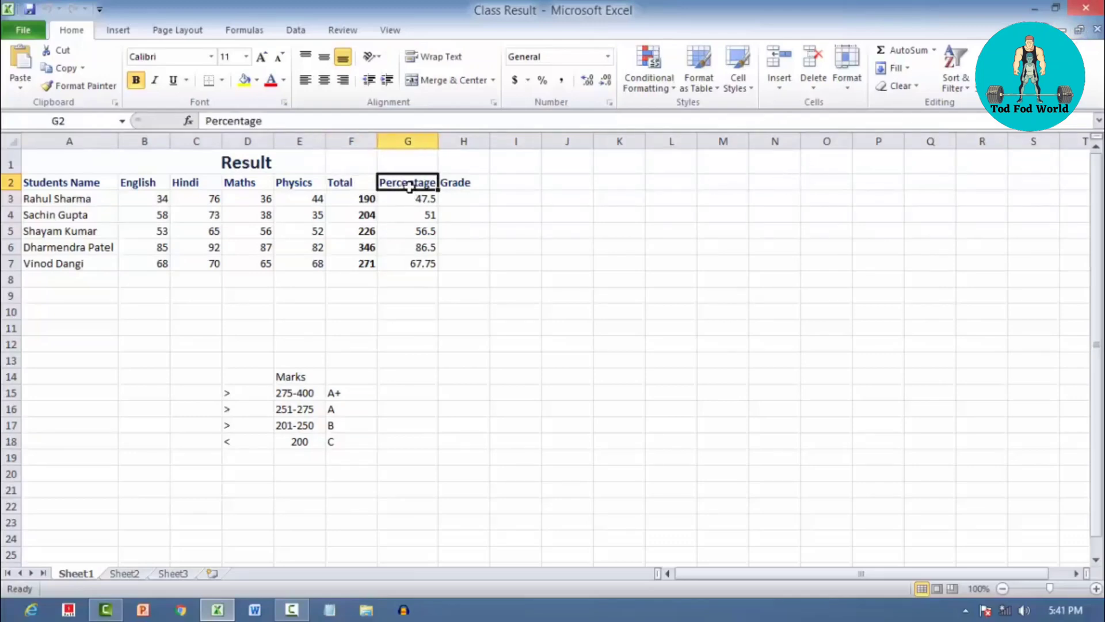
click(475, 192)
click(460, 195)
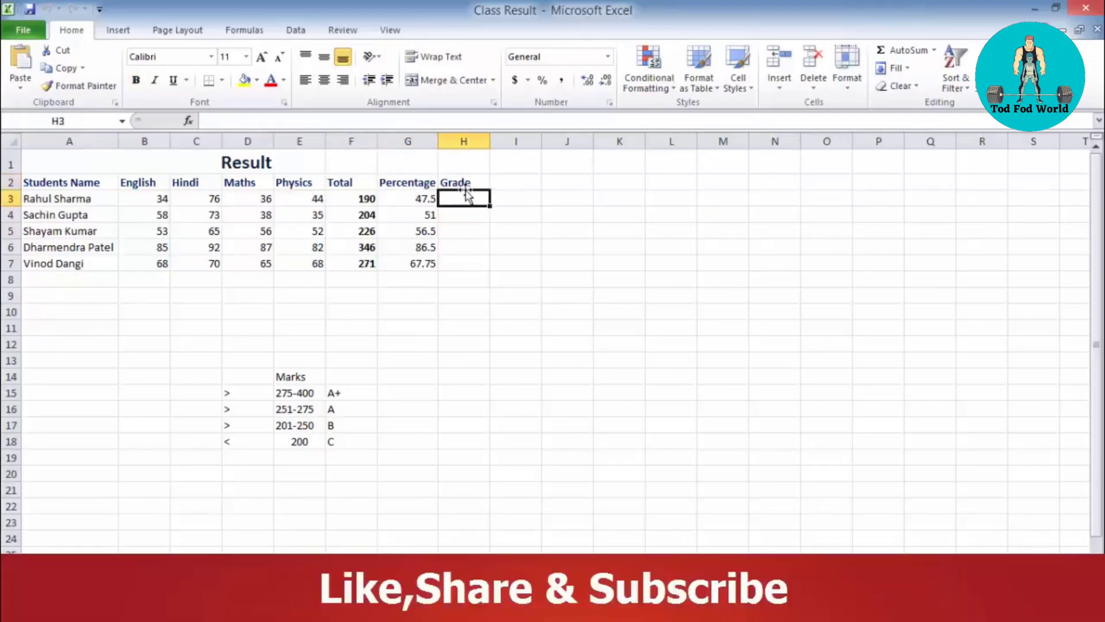
click(459, 182)
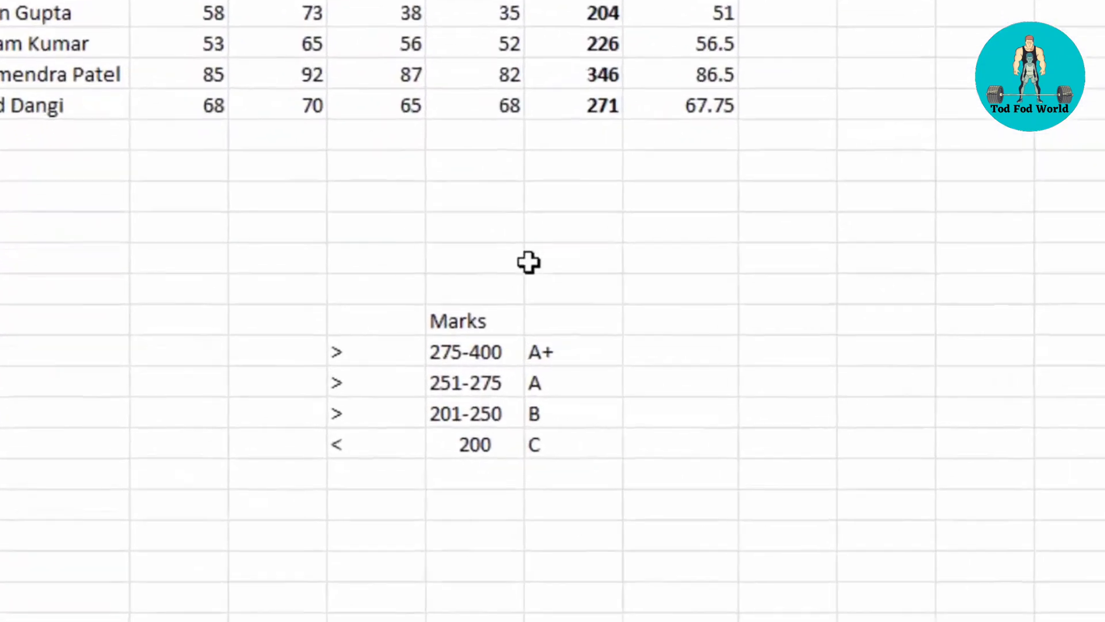
Examine the grading criteria in D15:F18, reading each row's comparison sign, marks range and grade
click(310, 352)
click(440, 349)
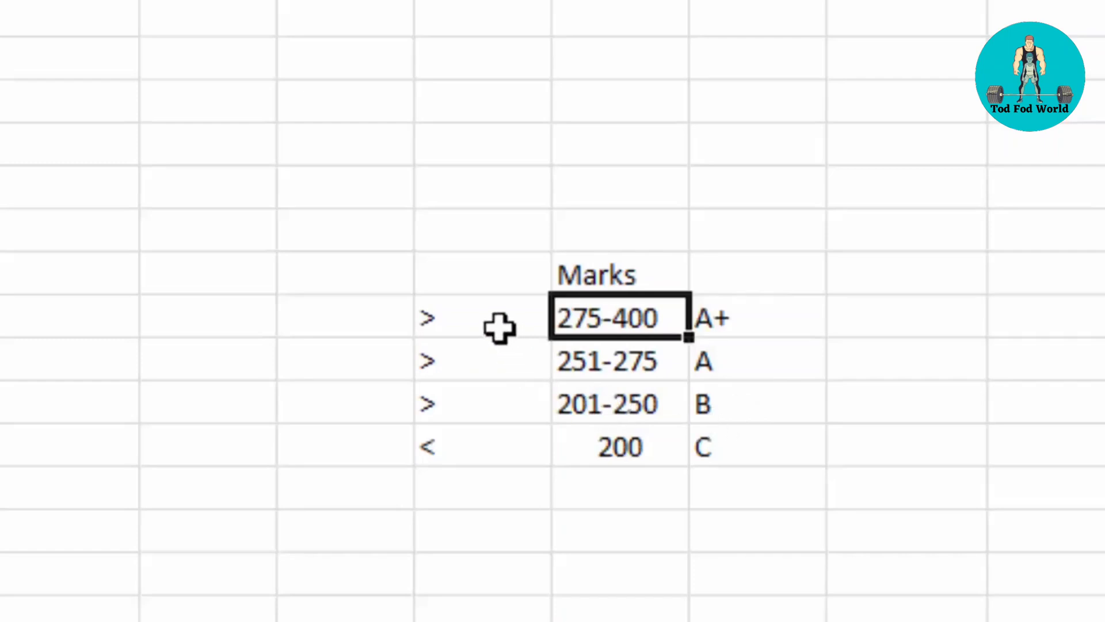
click(465, 318)
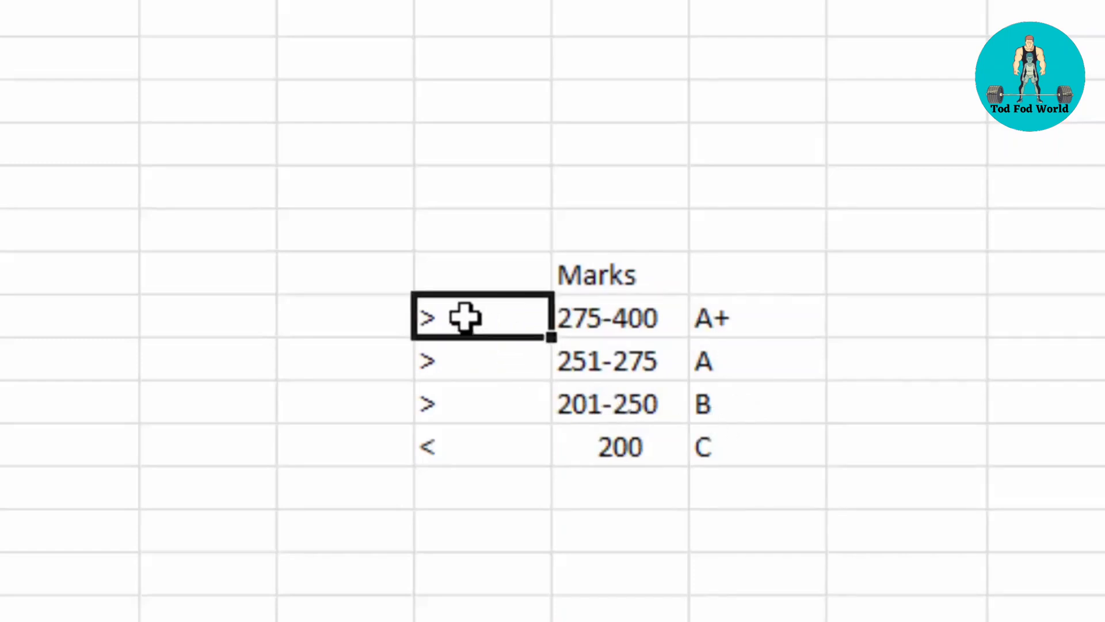
click(572, 317)
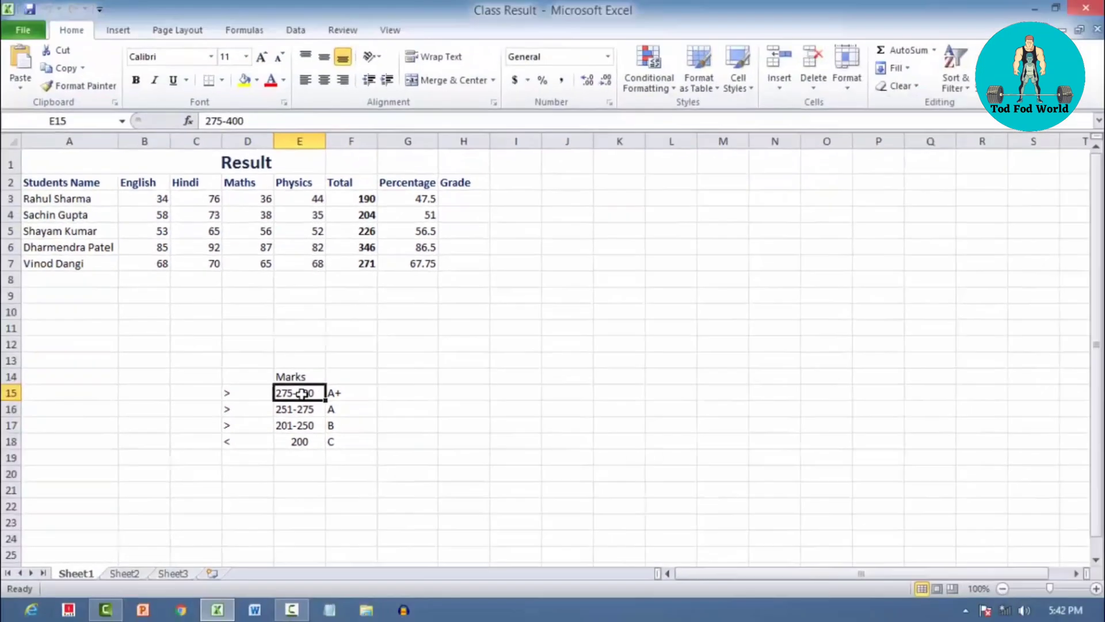
click(337, 395)
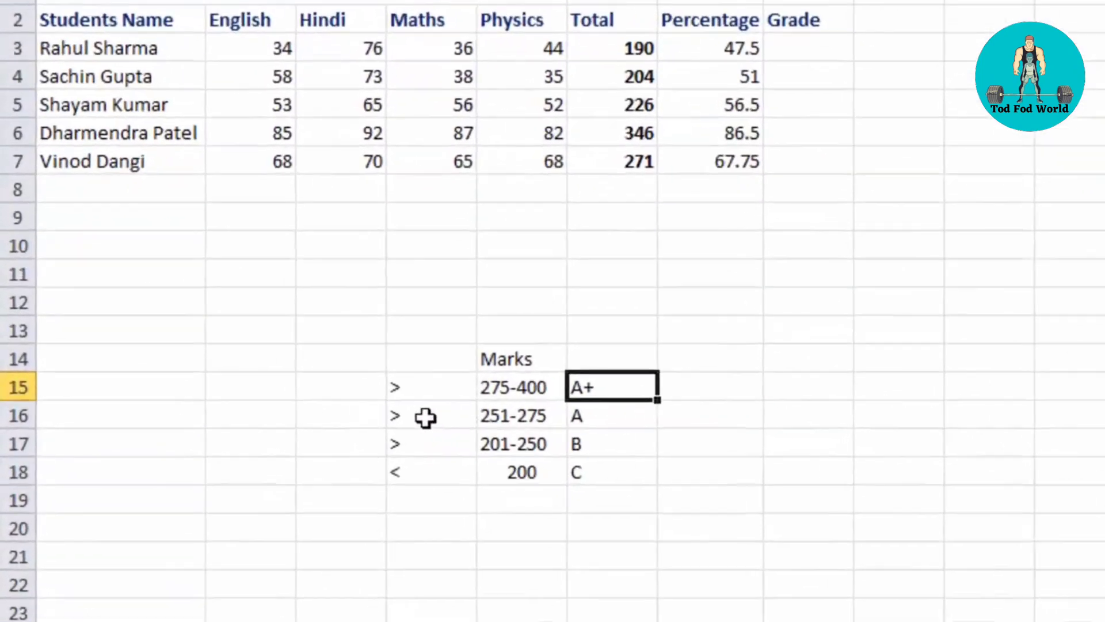
click(241, 409)
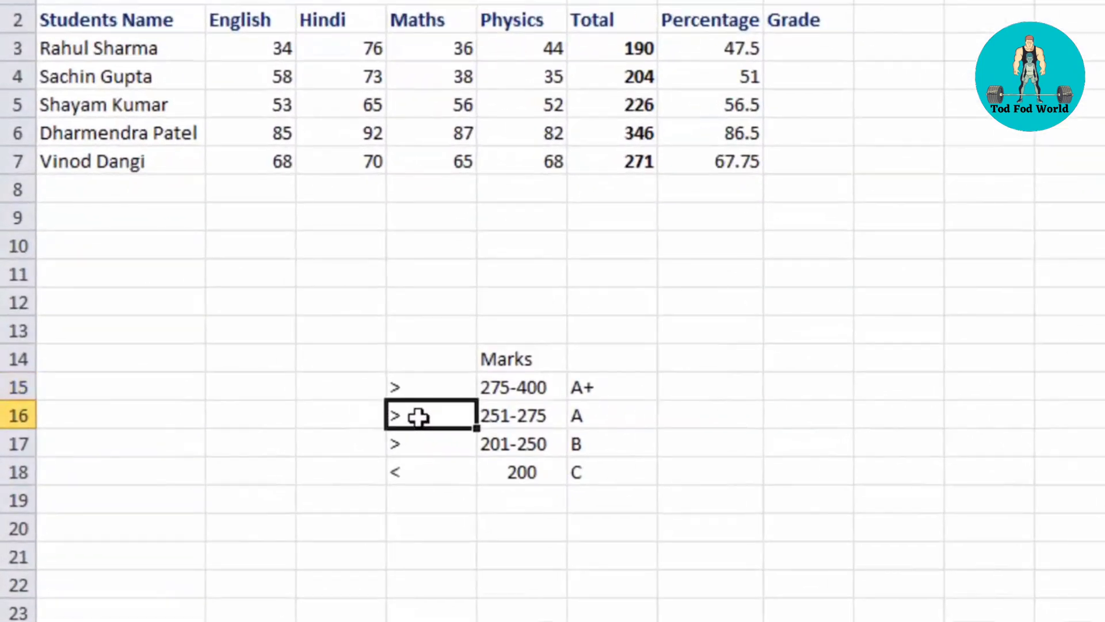
click(518, 417)
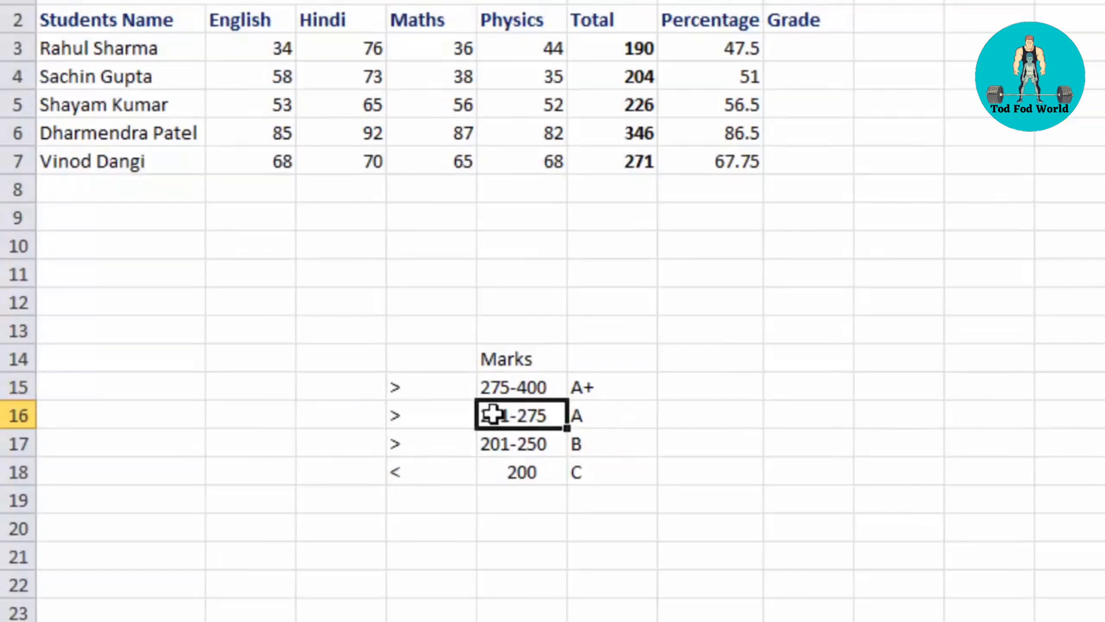
click(583, 414)
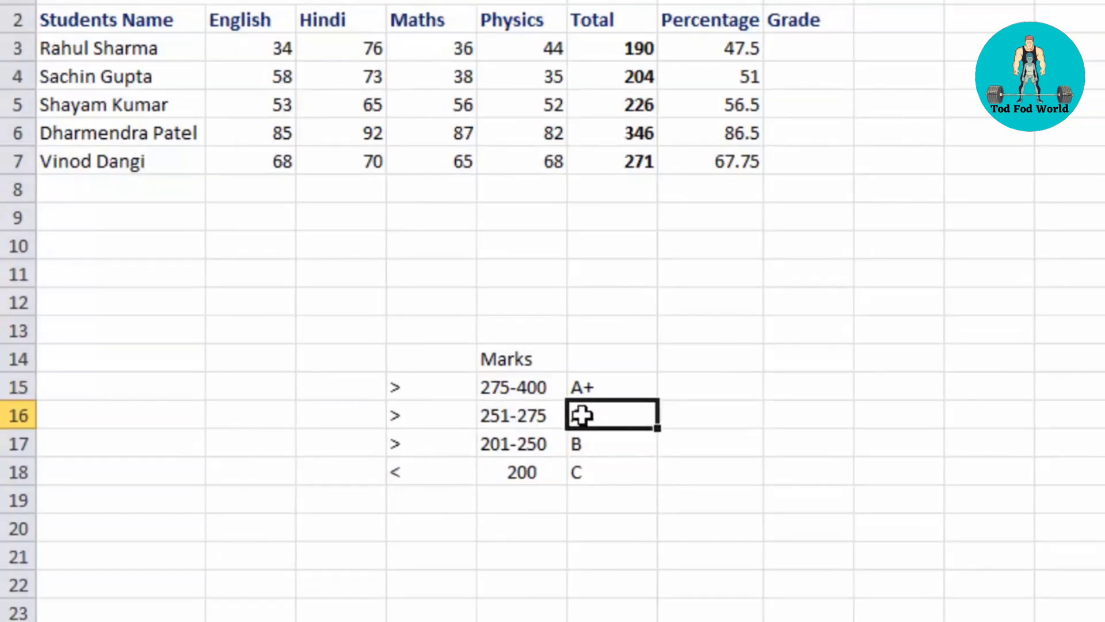
click(431, 442)
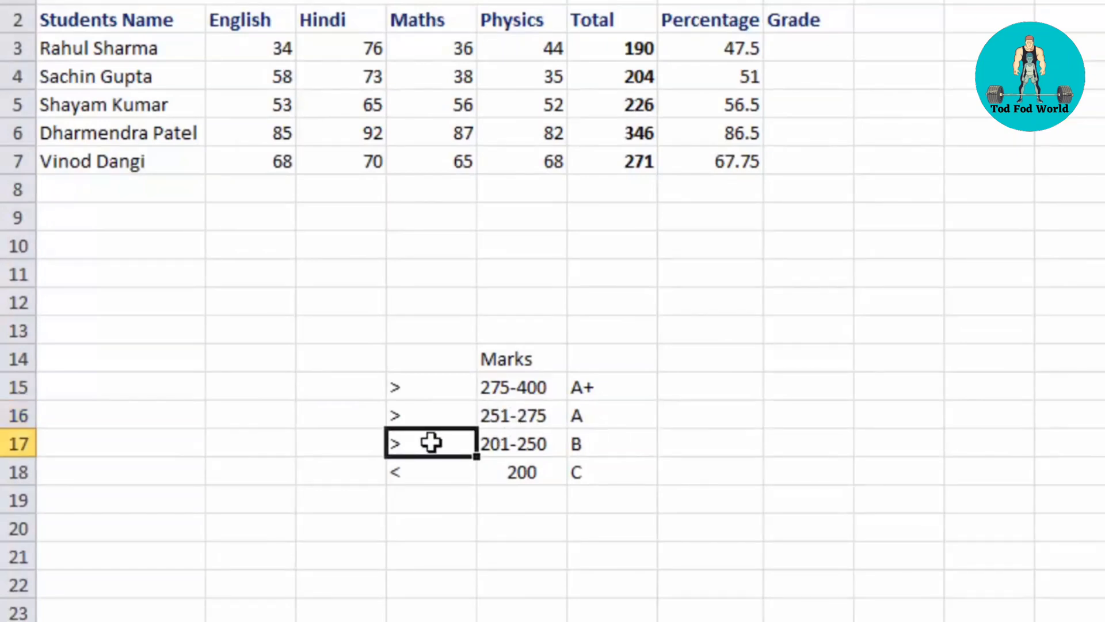
click(512, 443)
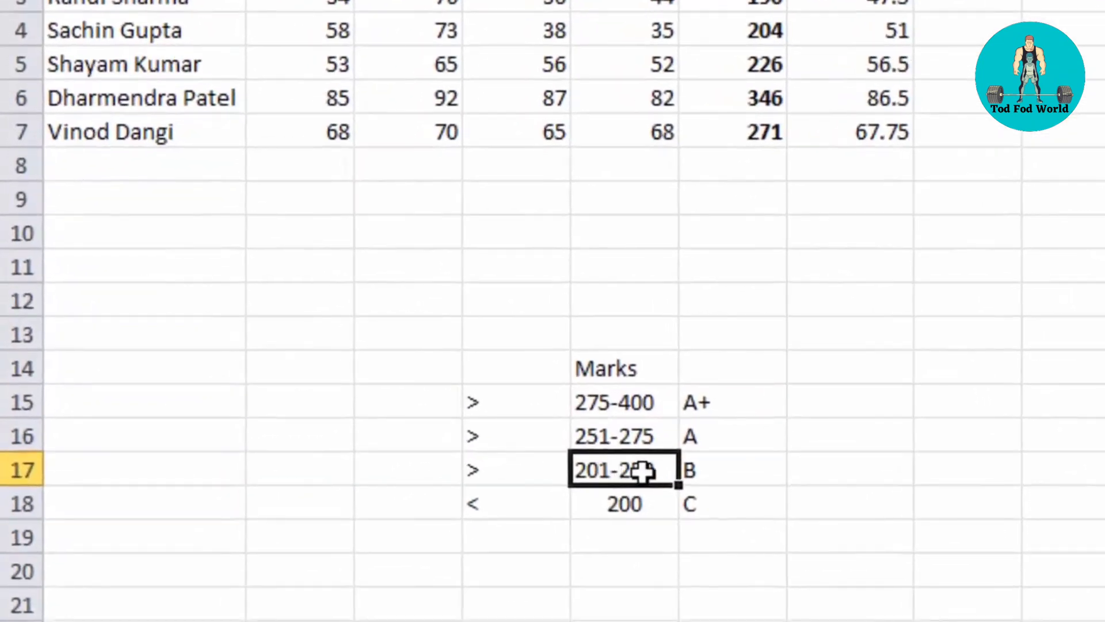
click(697, 471)
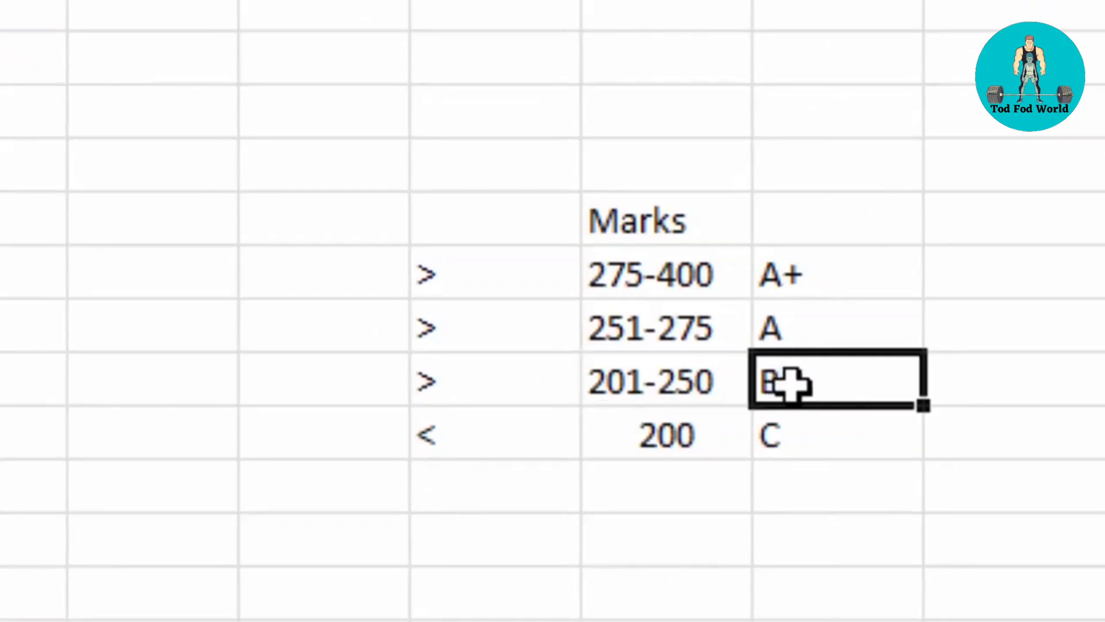
click(477, 441)
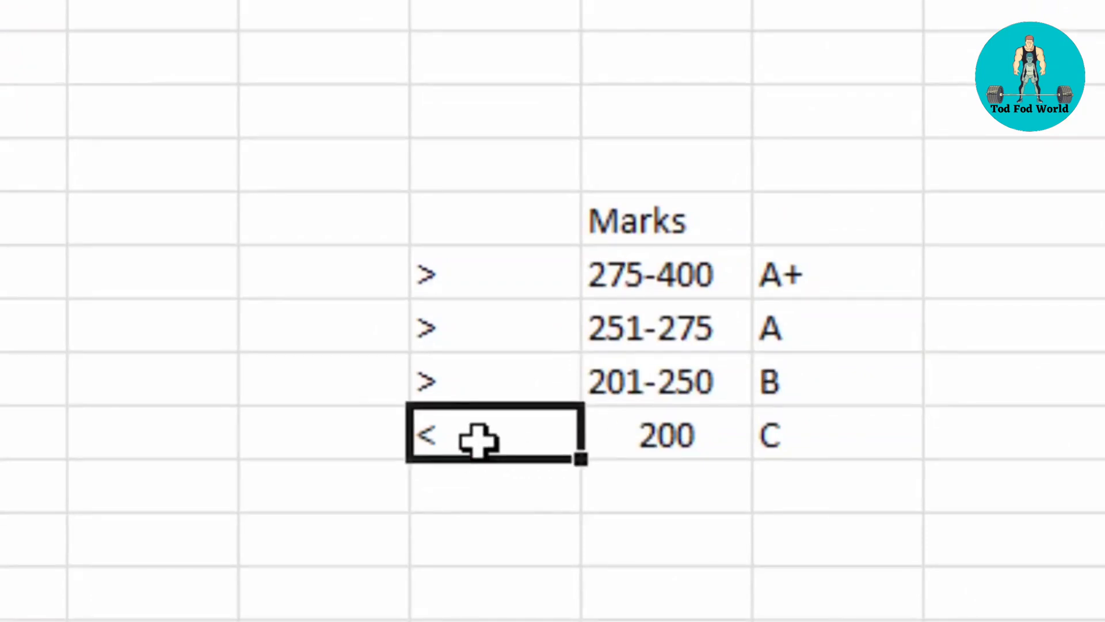
click(648, 435)
click(788, 435)
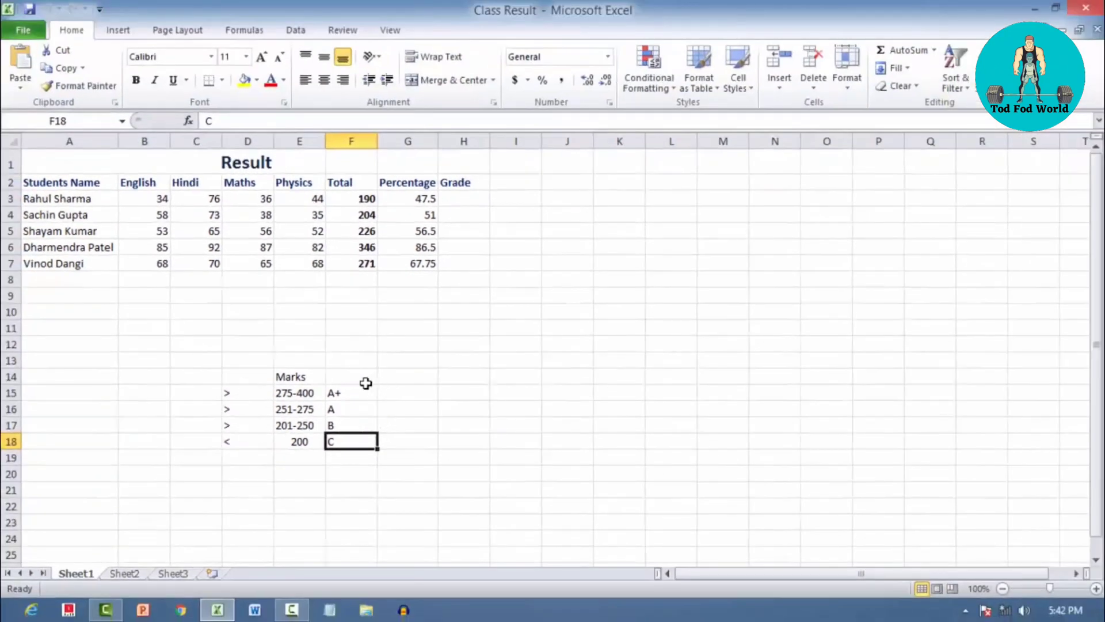
click(284, 393)
click(348, 392)
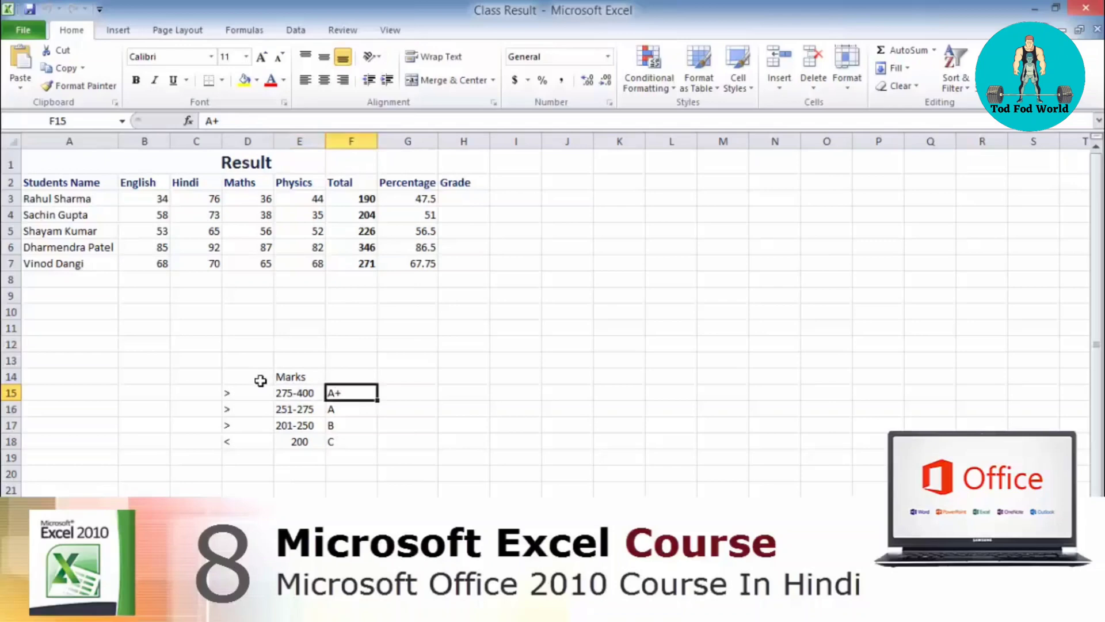
Review which letter grade in F15:F18 belongs to each marks range in E15:E18 for filling the Grade column
click(460, 196)
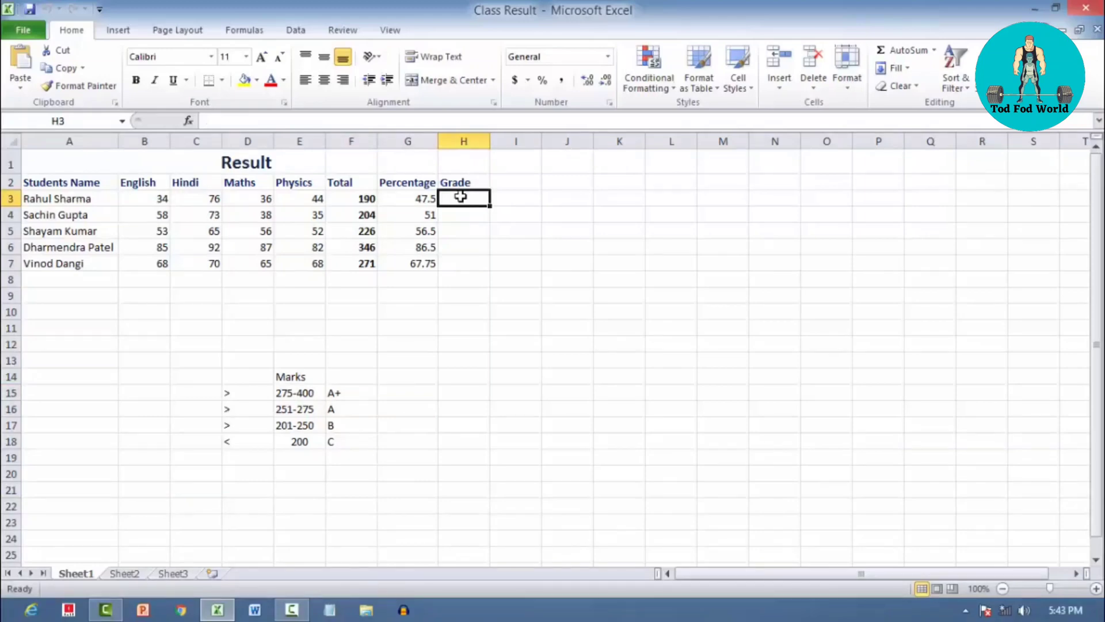
click(297, 392)
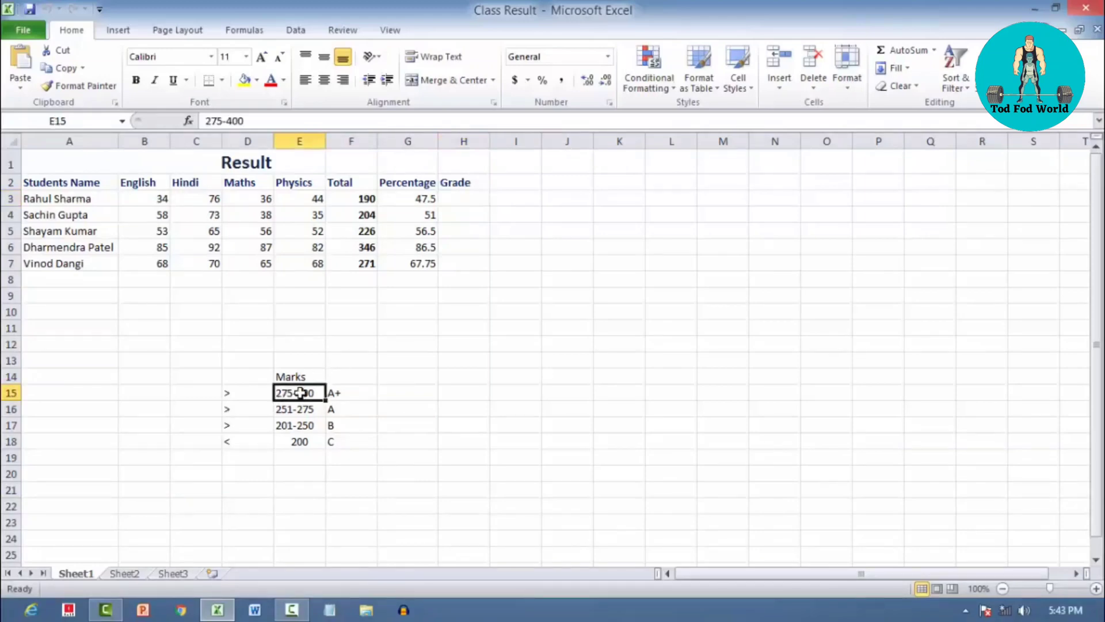
click(333, 393)
click(281, 409)
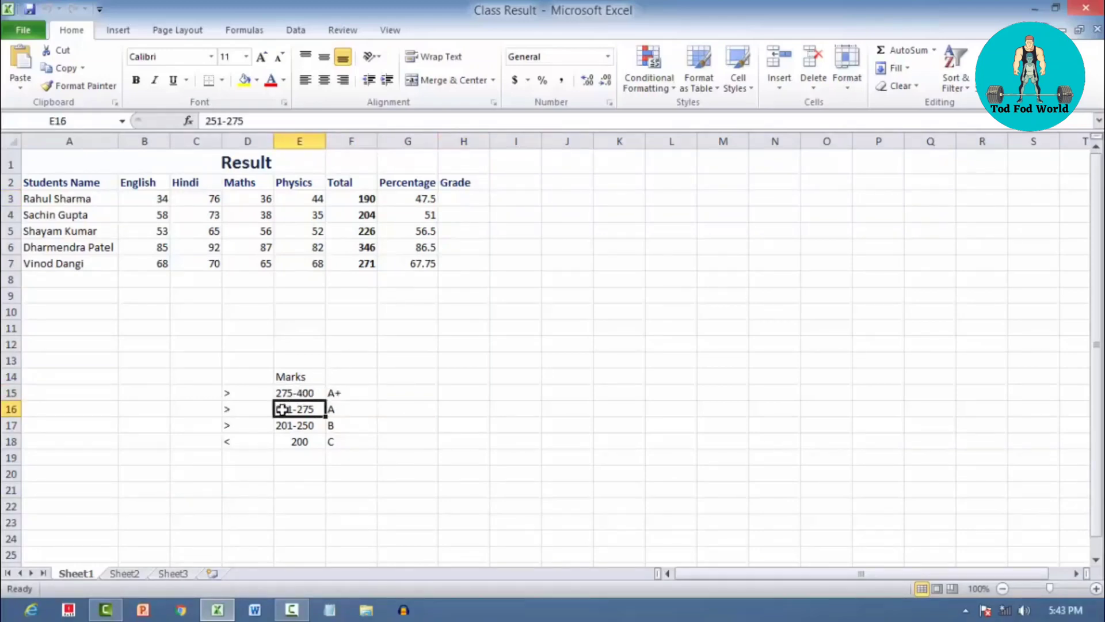
click(357, 409)
click(288, 424)
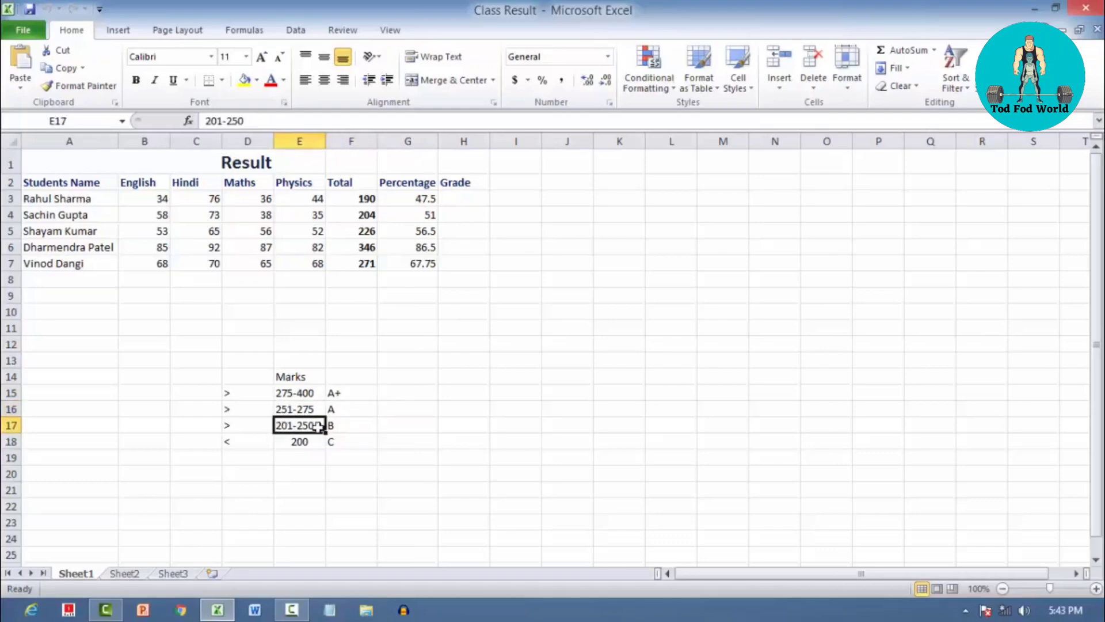
click(346, 424)
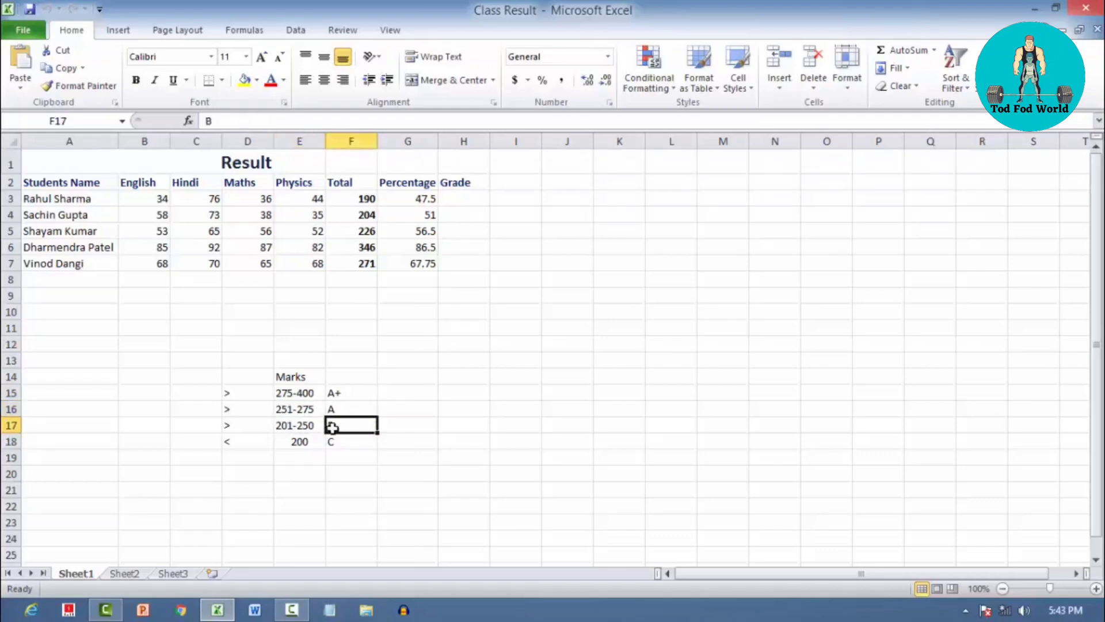
click(300, 442)
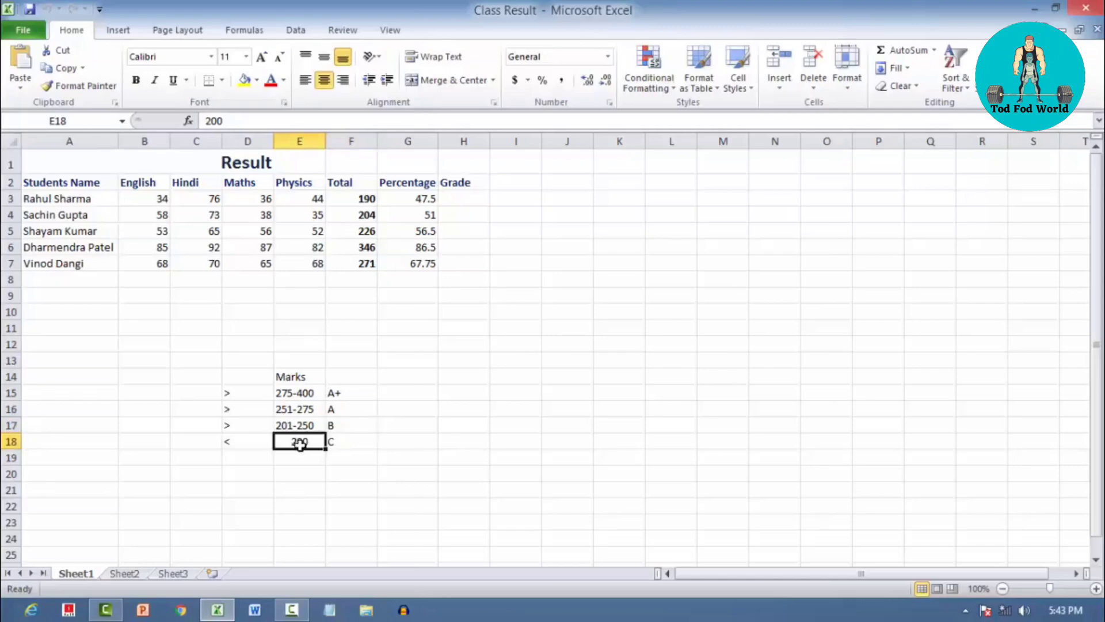
click(334, 443)
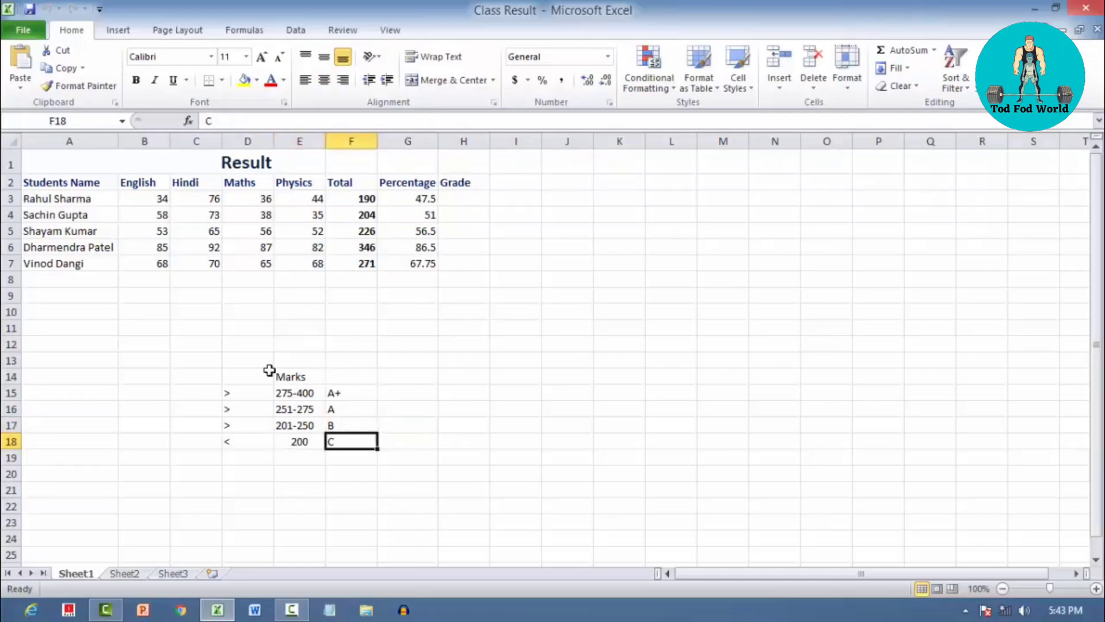
click(297, 395)
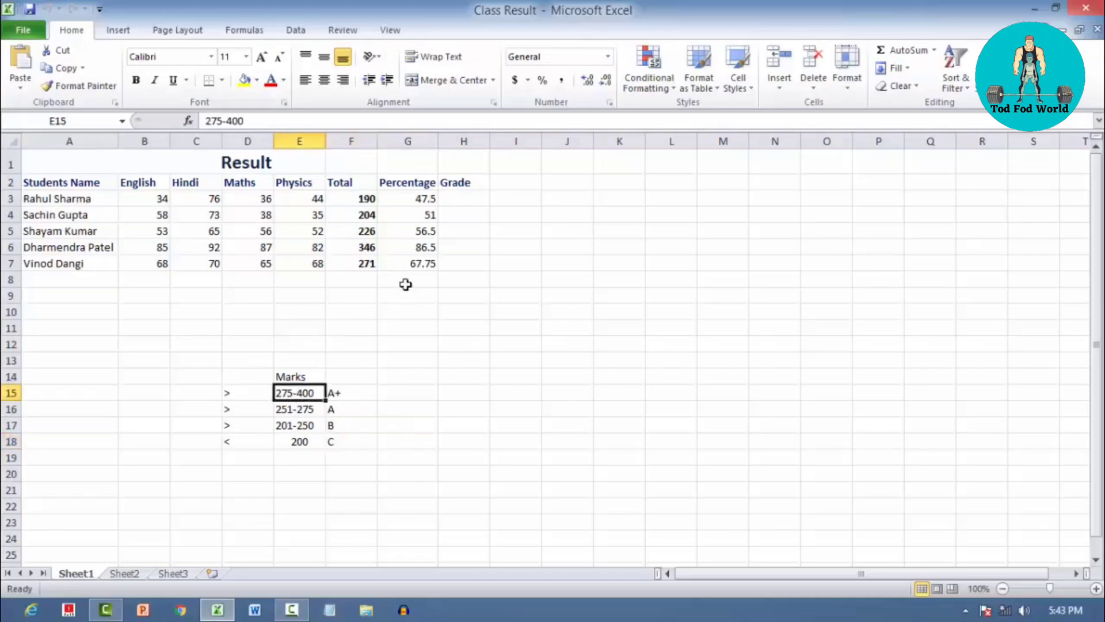
Start an IF formula in H3, the first cell of the Grade column, with the logical test F3>275
click(457, 197)
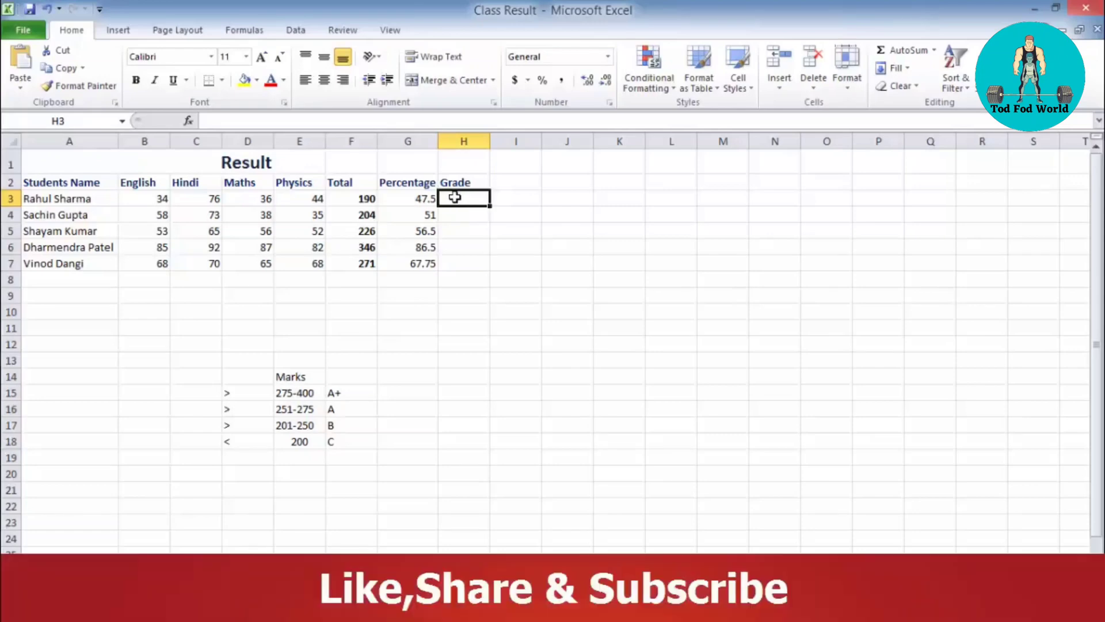
double_click(455, 197)
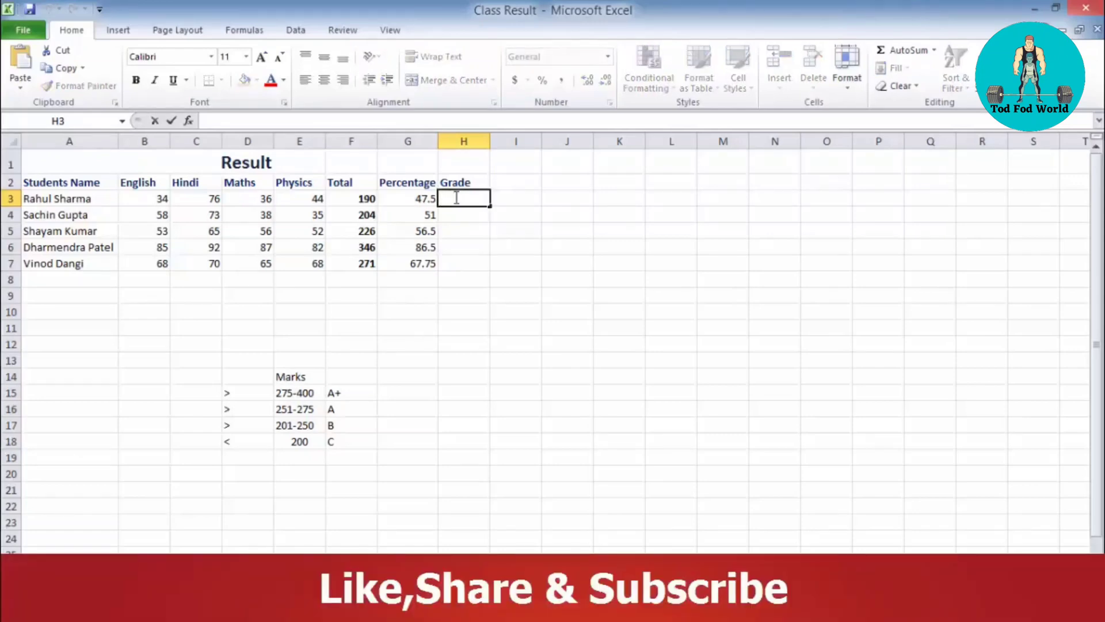
text(=)
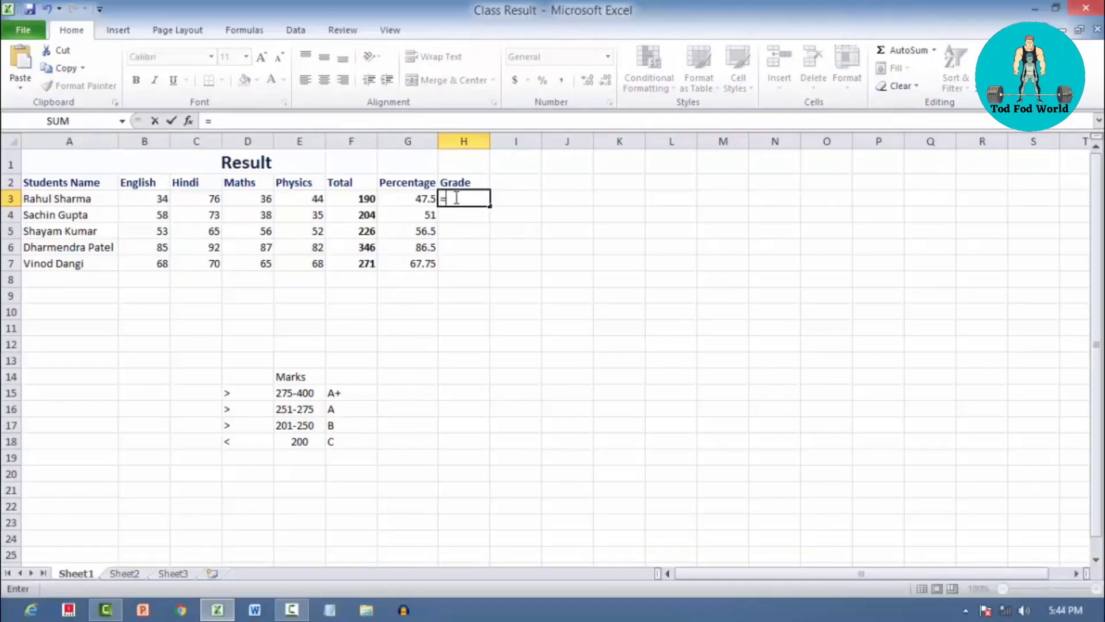
text(if)
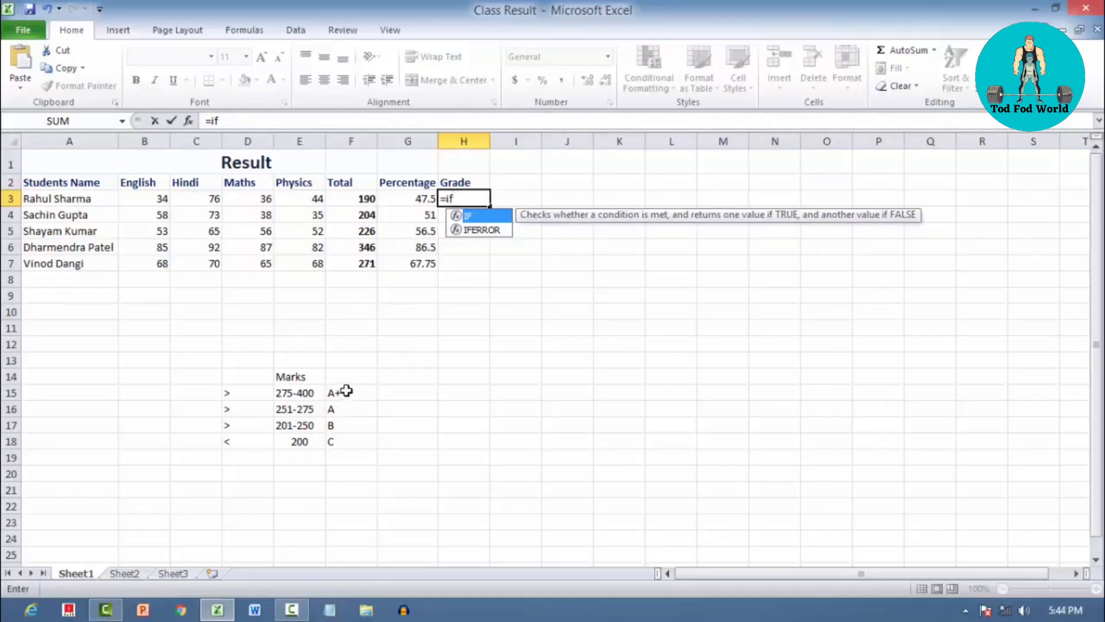
text(()
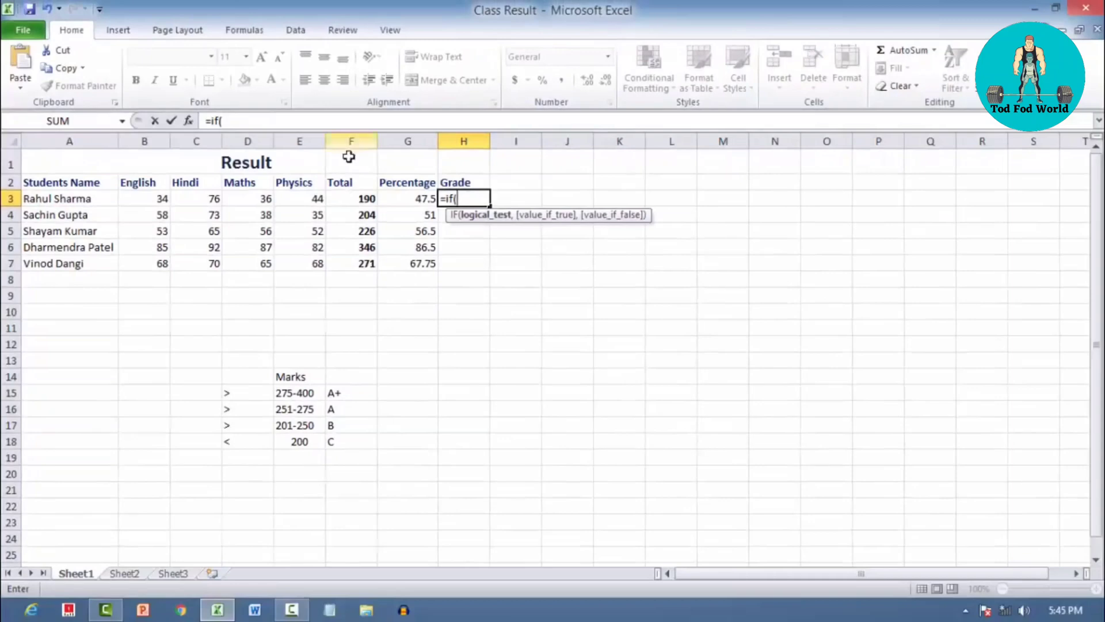
click(356, 199)
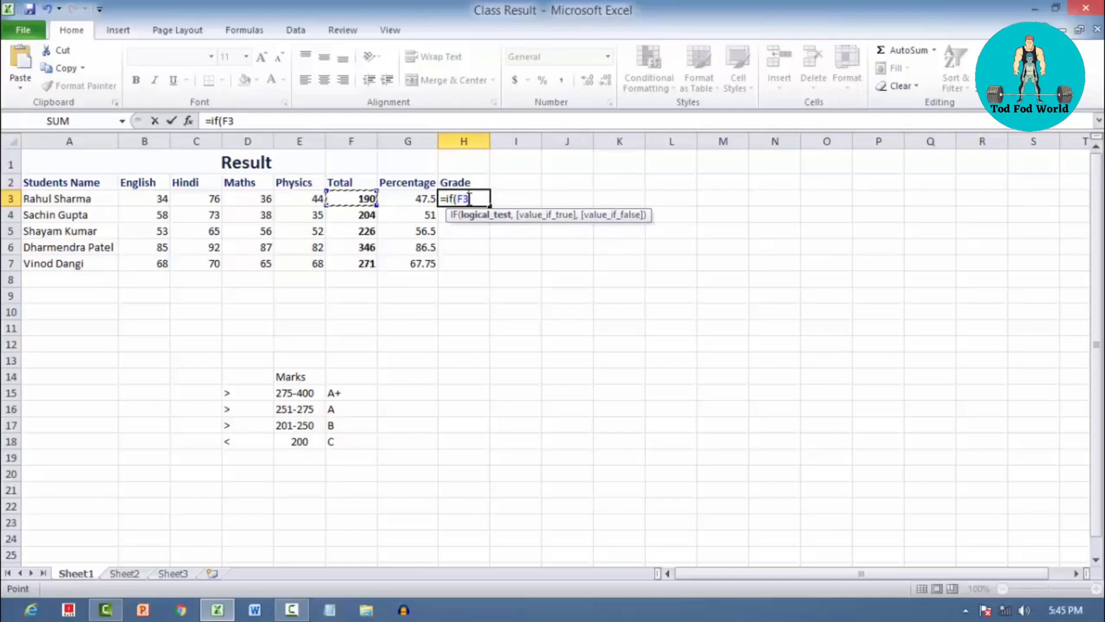
text(>275)
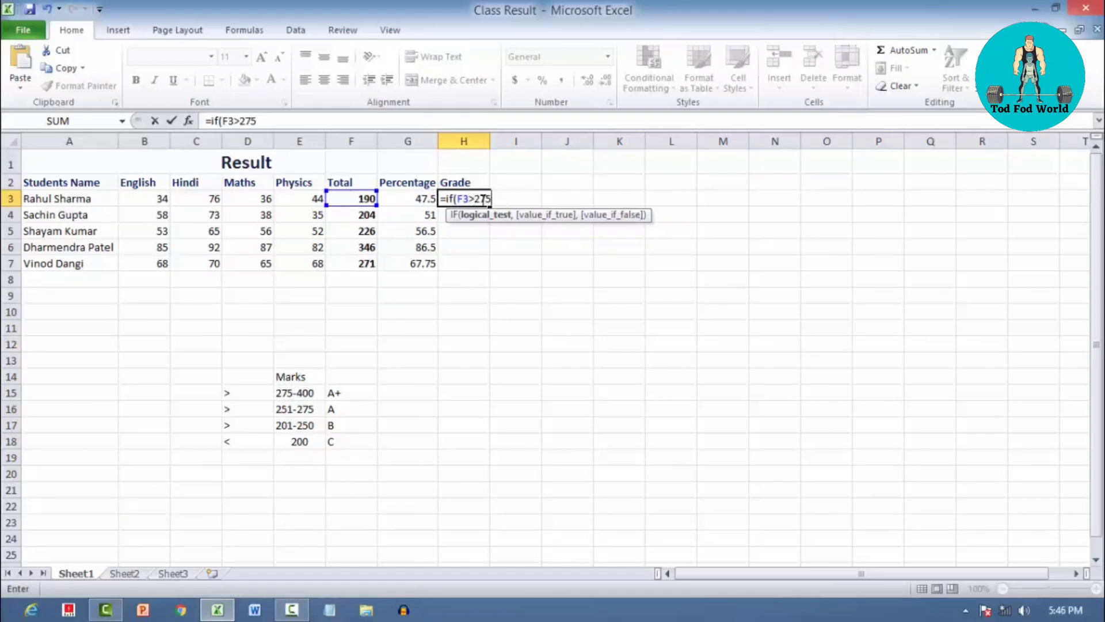
text(,)
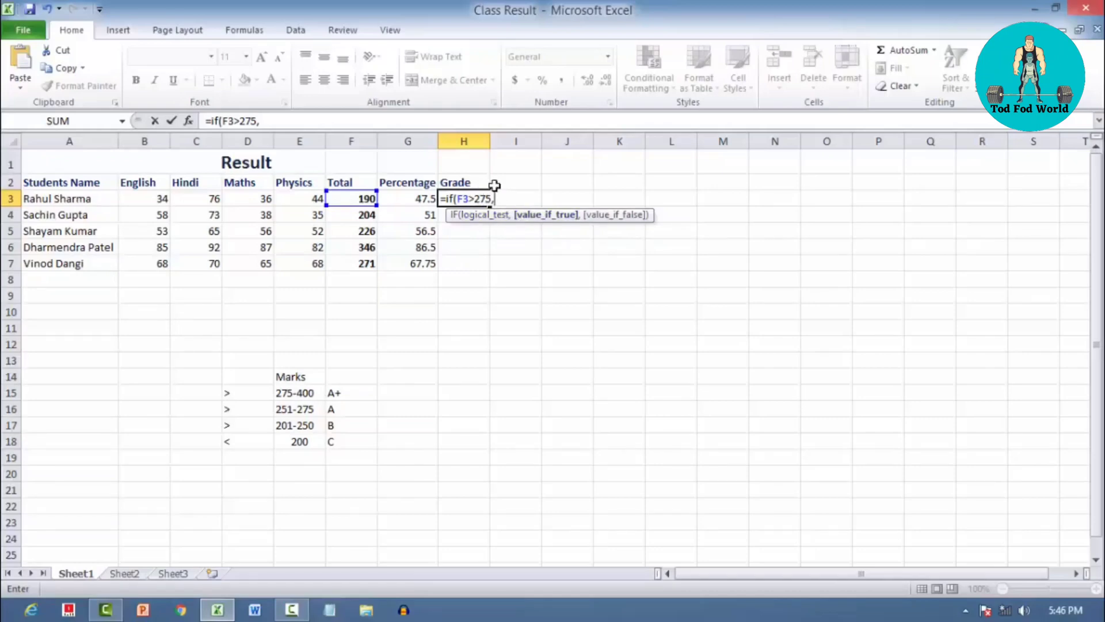
Add "A+" as the value if true for the F3>275 test in H3's formula
text("A+")
drag(497, 199, 510, 194)
click(523, 200)
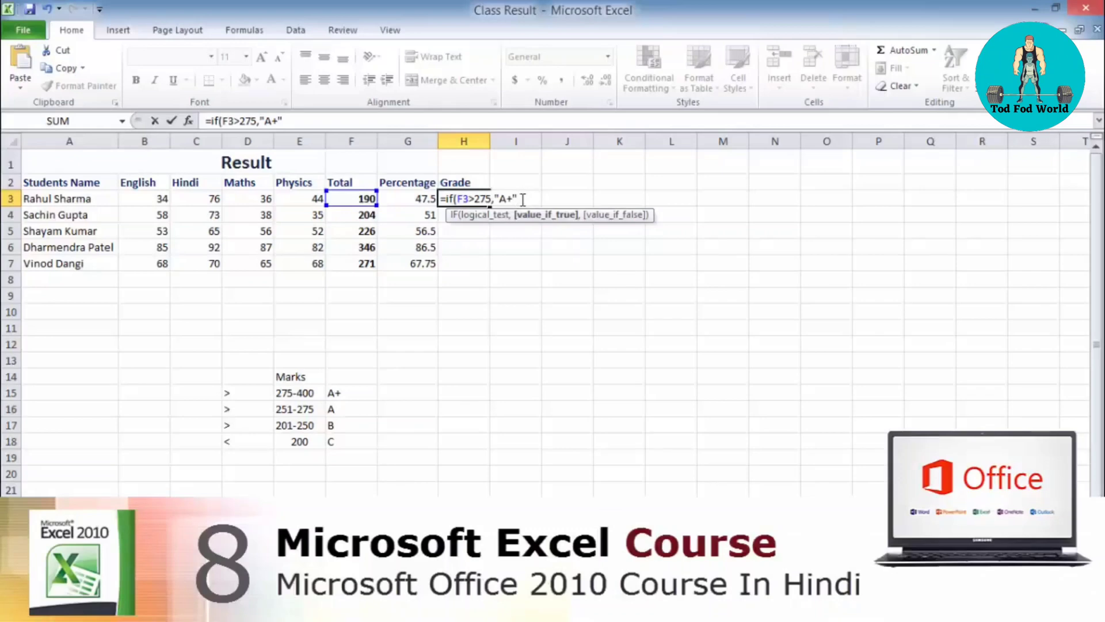
Nest a second IF as the value if false in H3's formula, with the logical test F3>251
text(,)
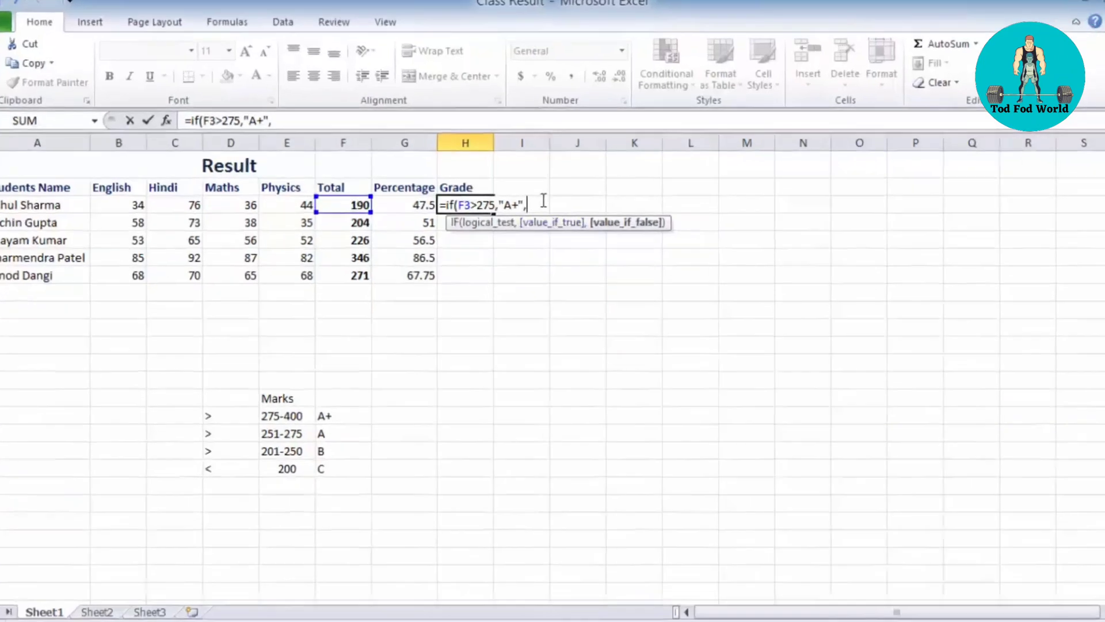
text(if)
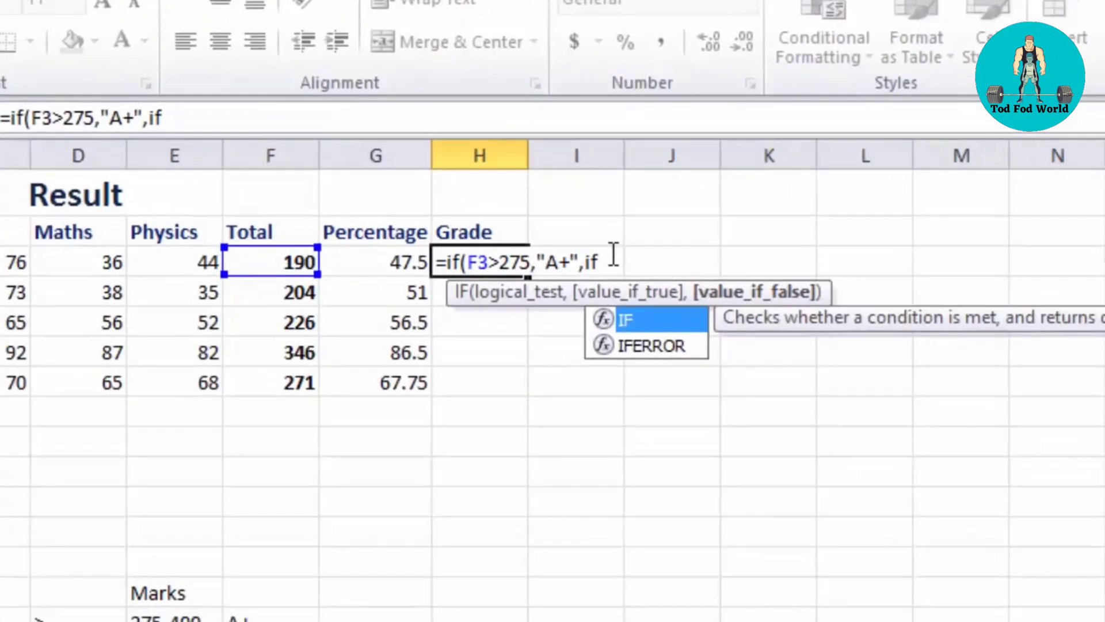
text(()
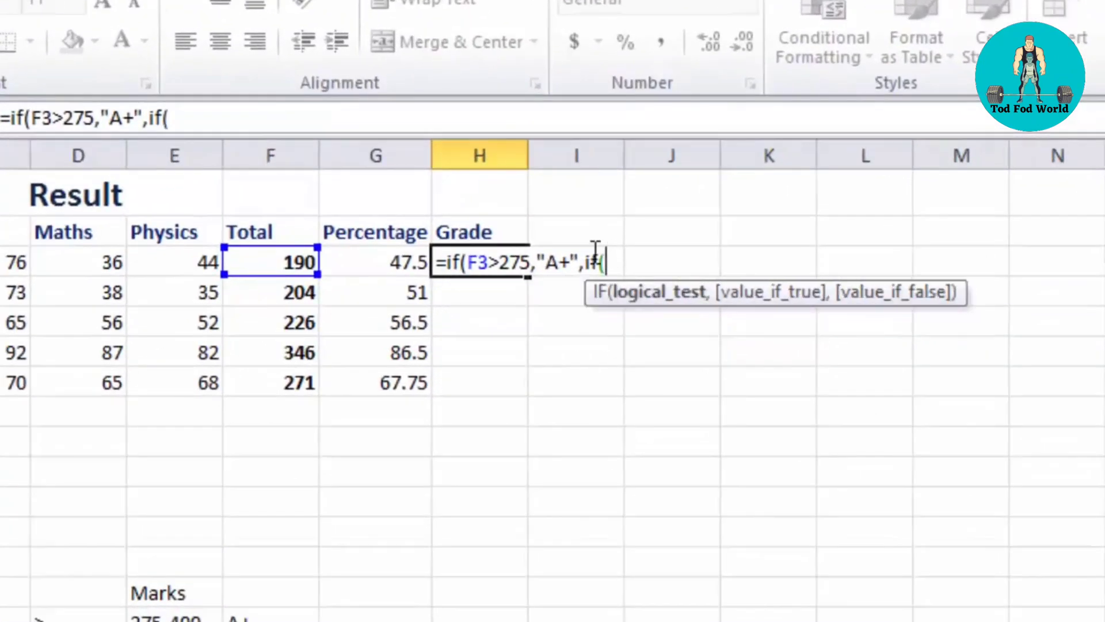
click(258, 270)
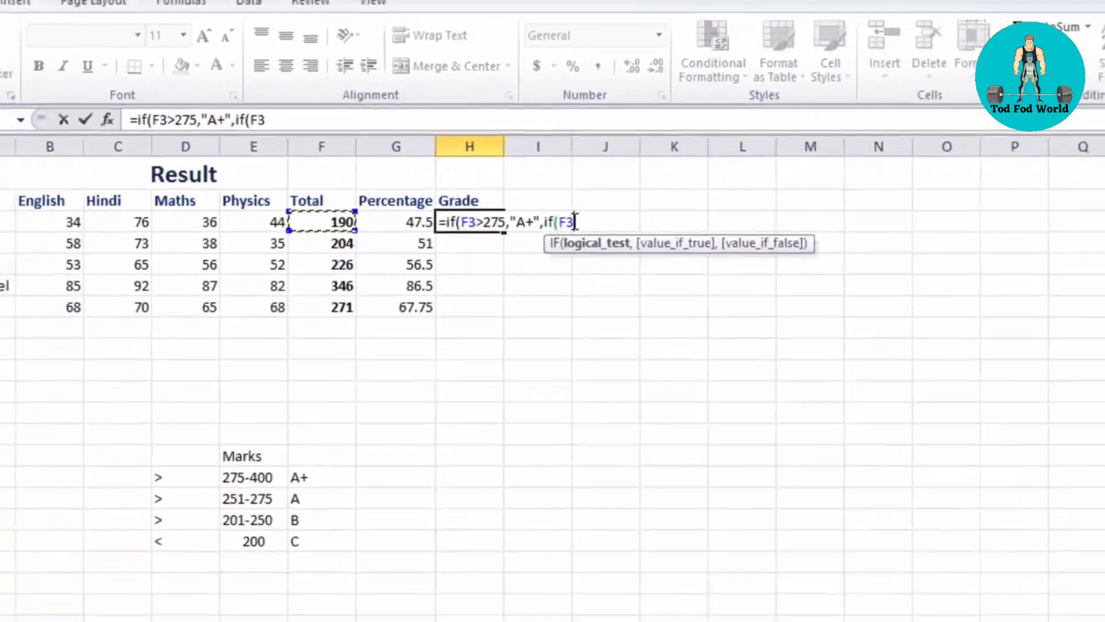
text(>2)
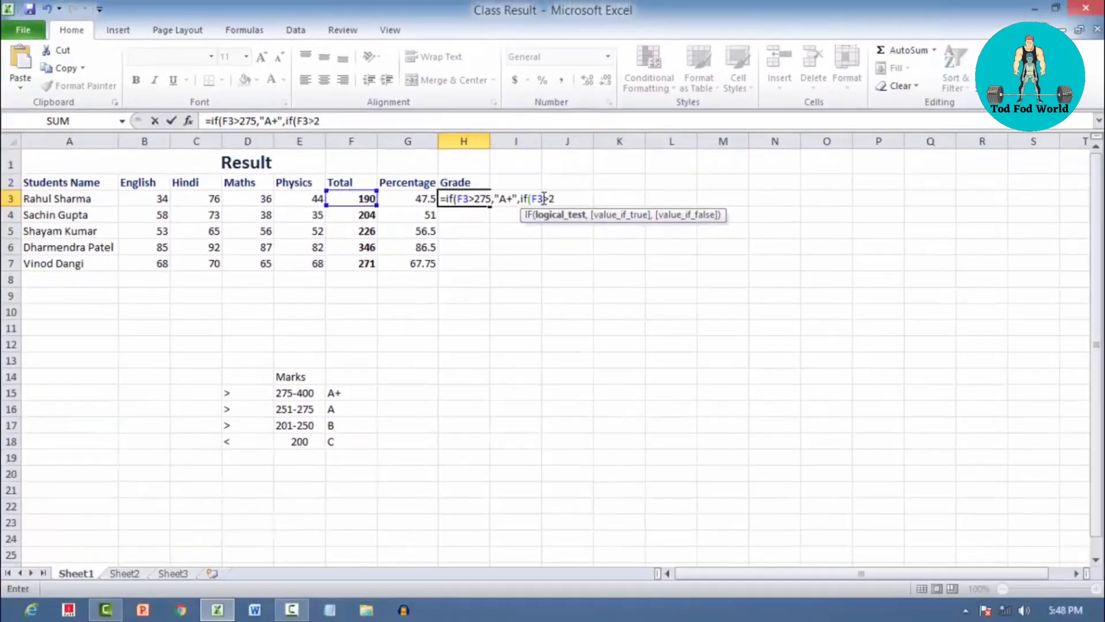
text(51,)
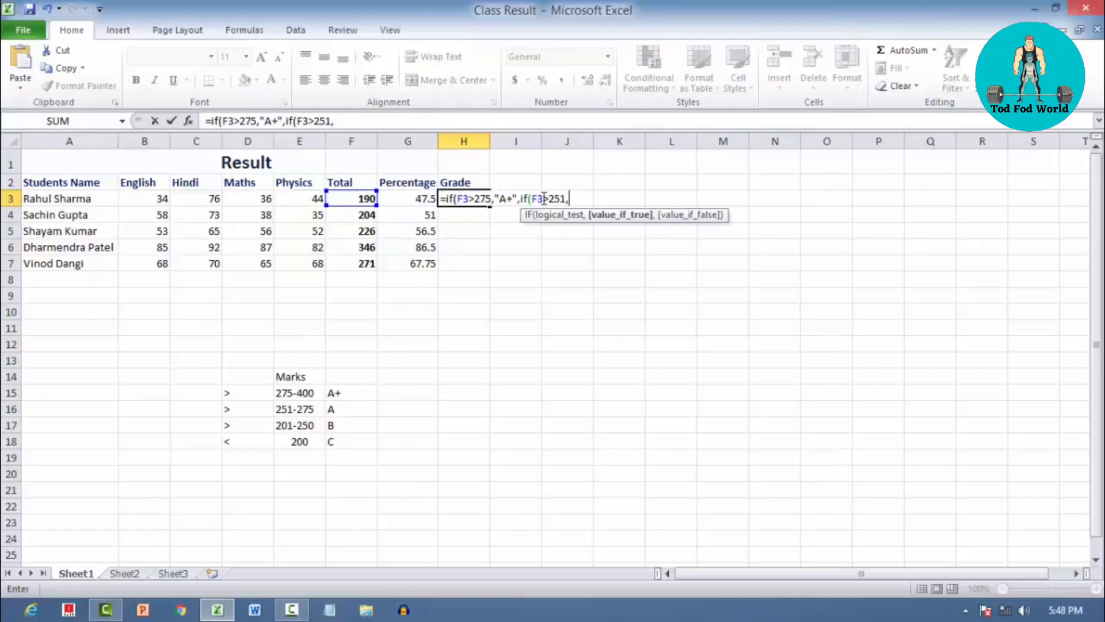
text("A")
Add "A" as the value if true for the F3>251 test in H3's formula
drag(461, 198, 567, 199)
click(527, 200)
click(586, 198)
Nest a third IF as the second IF's value if false, with the logical test F3>201
text(,)
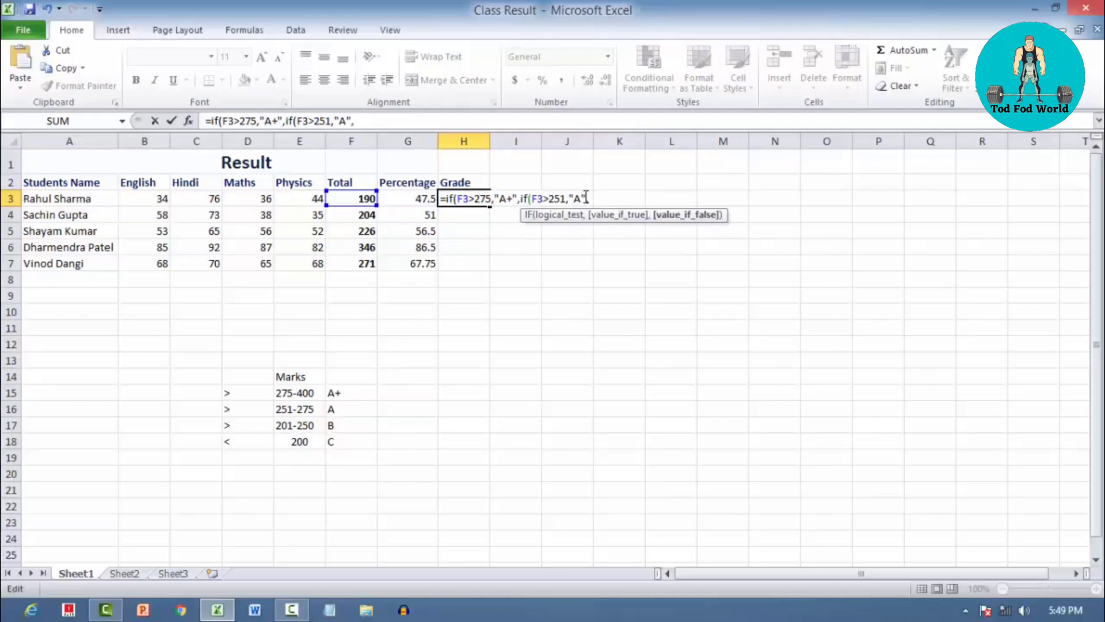
text(if)
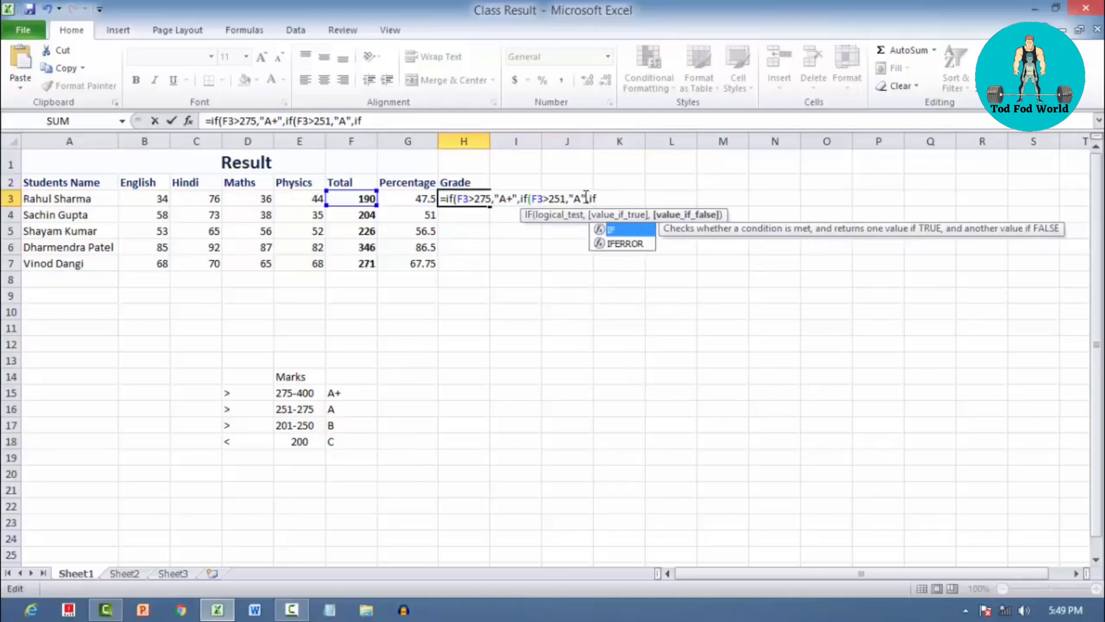
text(()
click(360, 196)
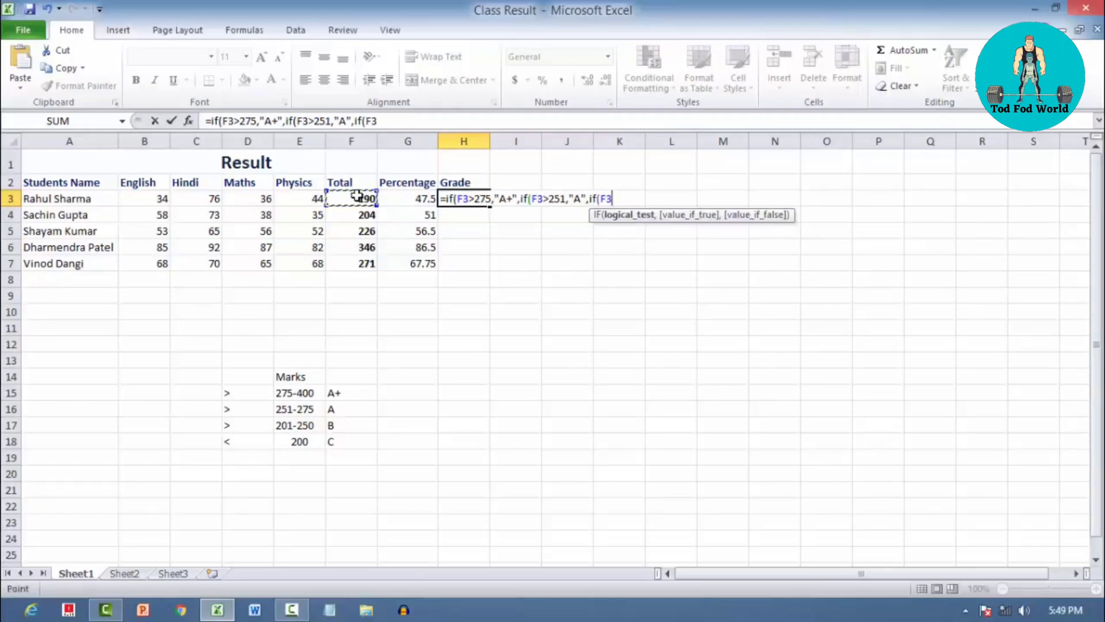
text(>)
text(201)
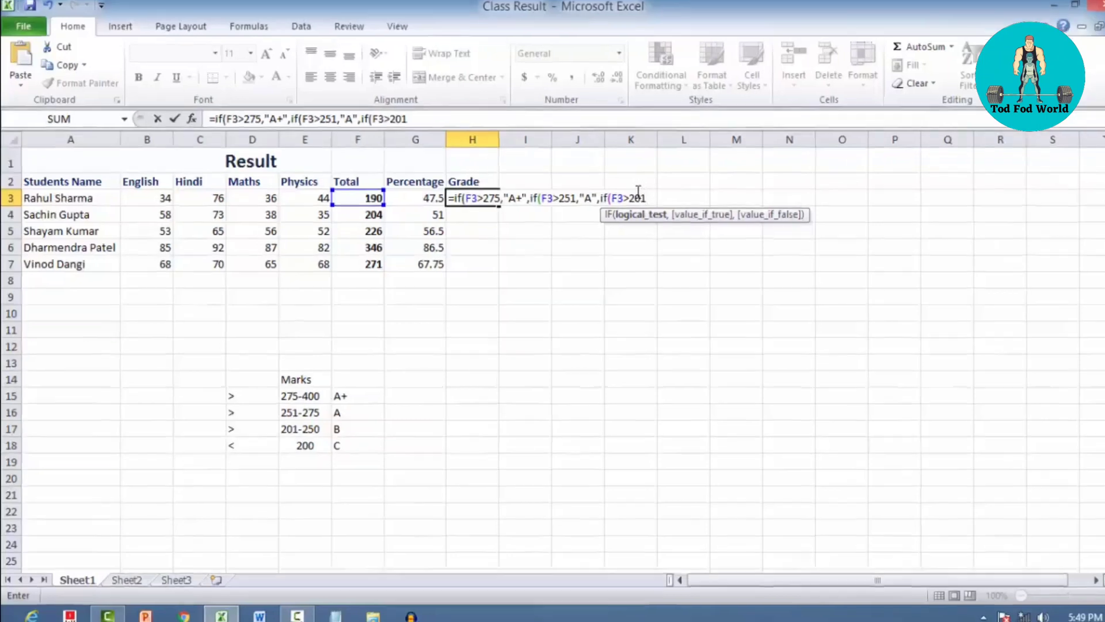
text(,)
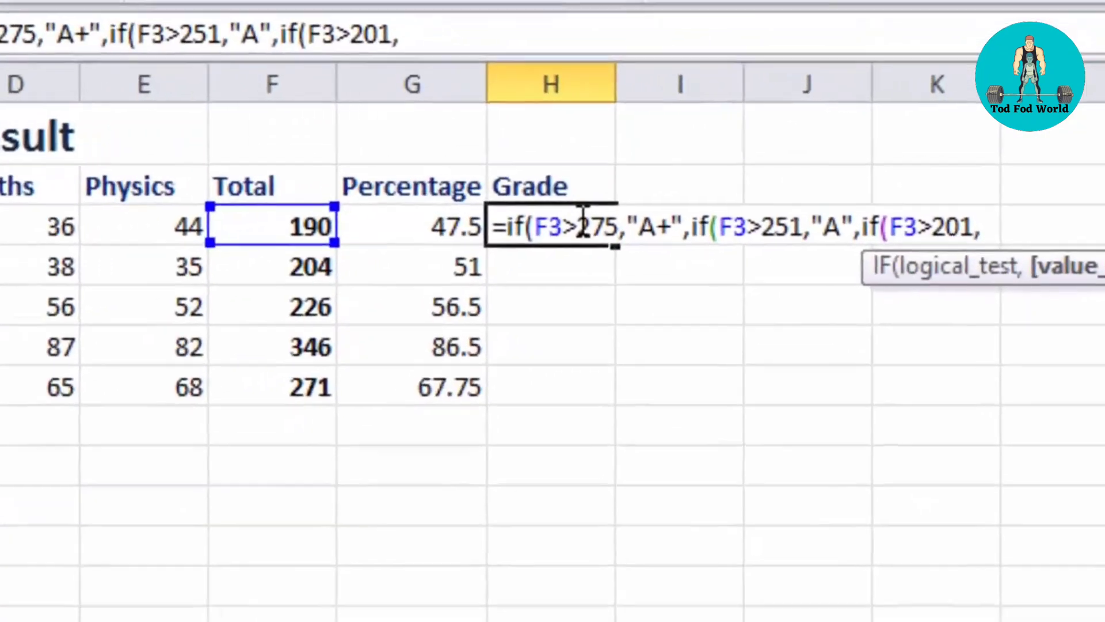
Check the conditions entered so far in H3's formula and add "B" as the value if true for the F3>201 test
drag(578, 227, 656, 233)
click(610, 225)
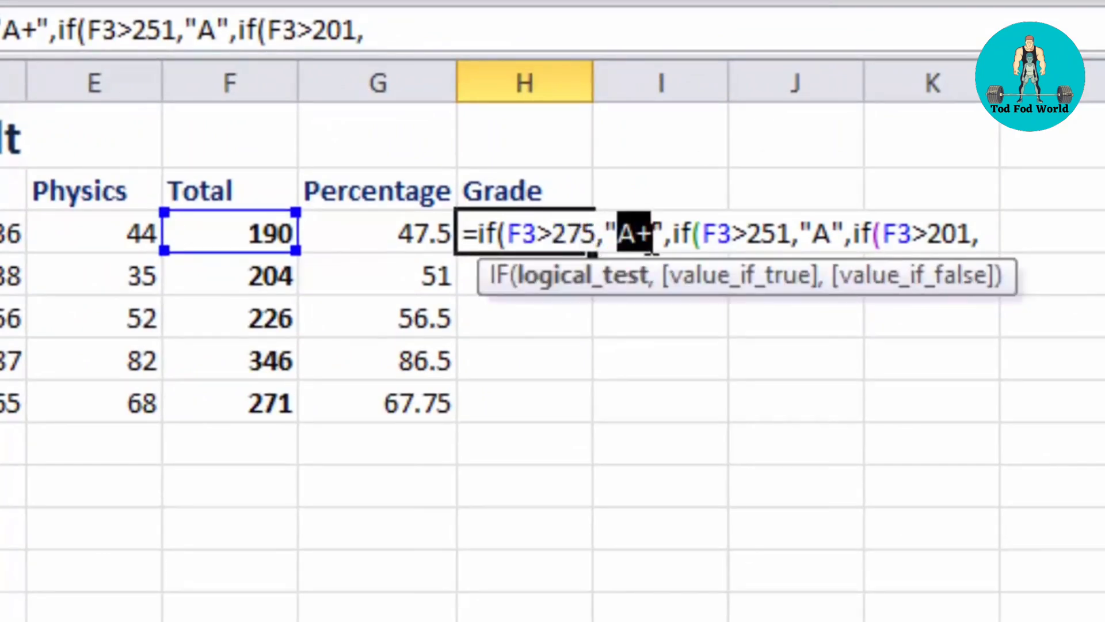
click(654, 235)
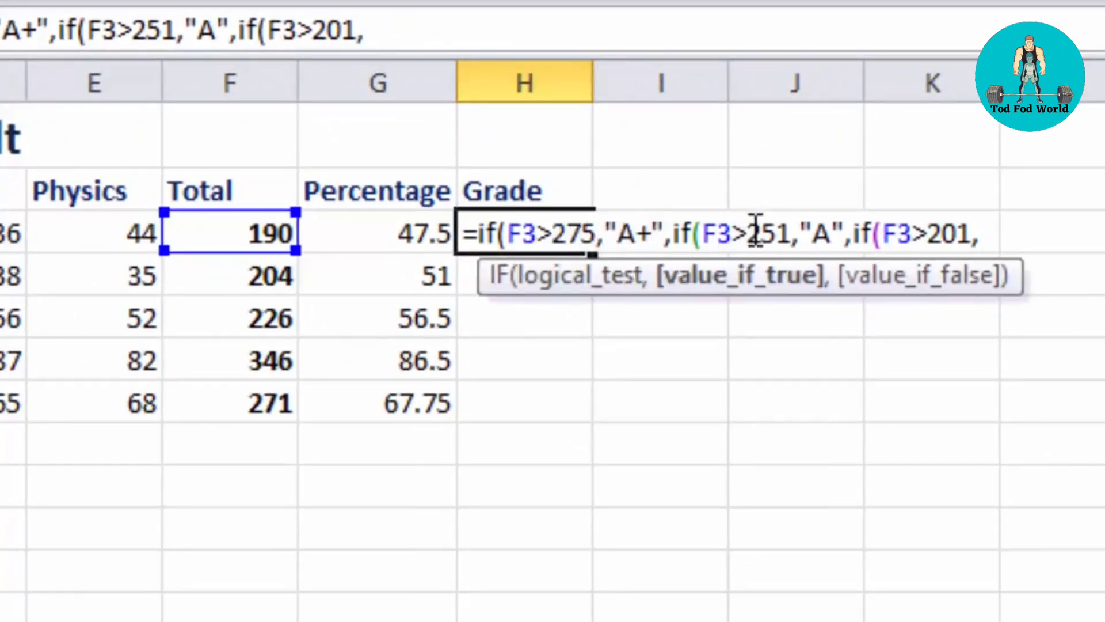
drag(749, 233, 786, 234)
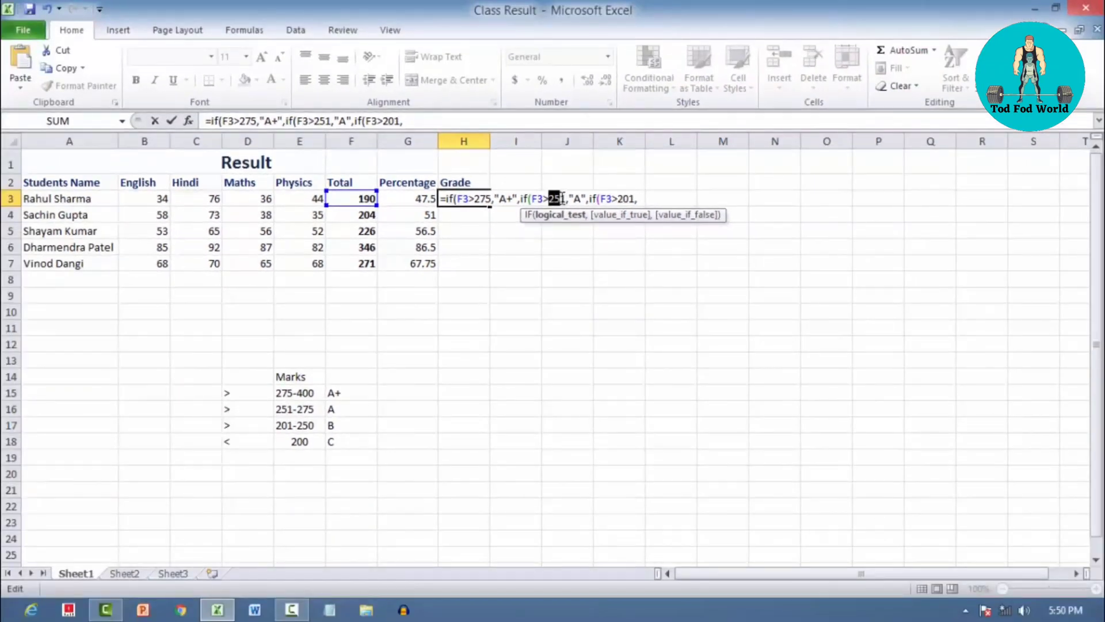
click(623, 198)
drag(623, 199, 637, 198)
click(638, 198)
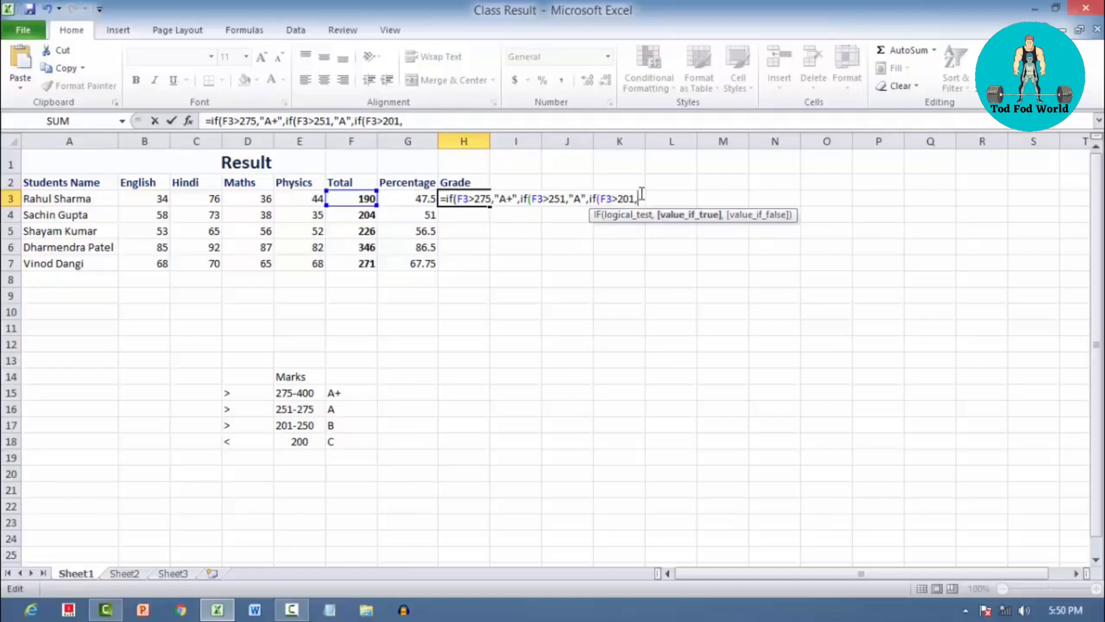
text(")
text(B)
Nest a fourth IF in H3's formula that returns "C" when F3<200
text(,)
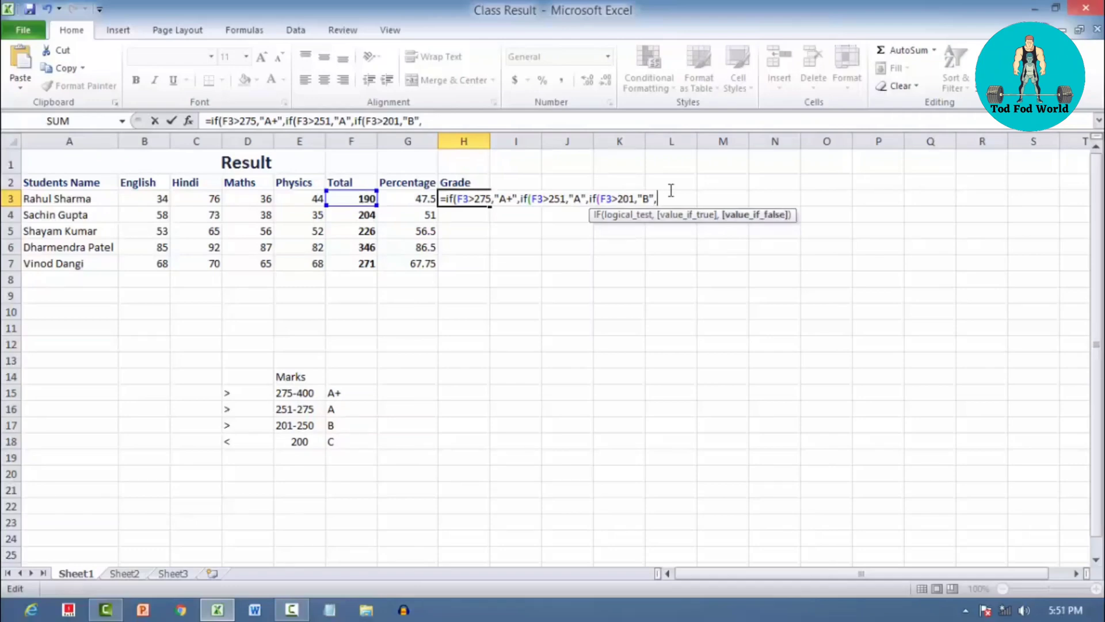
text(if)
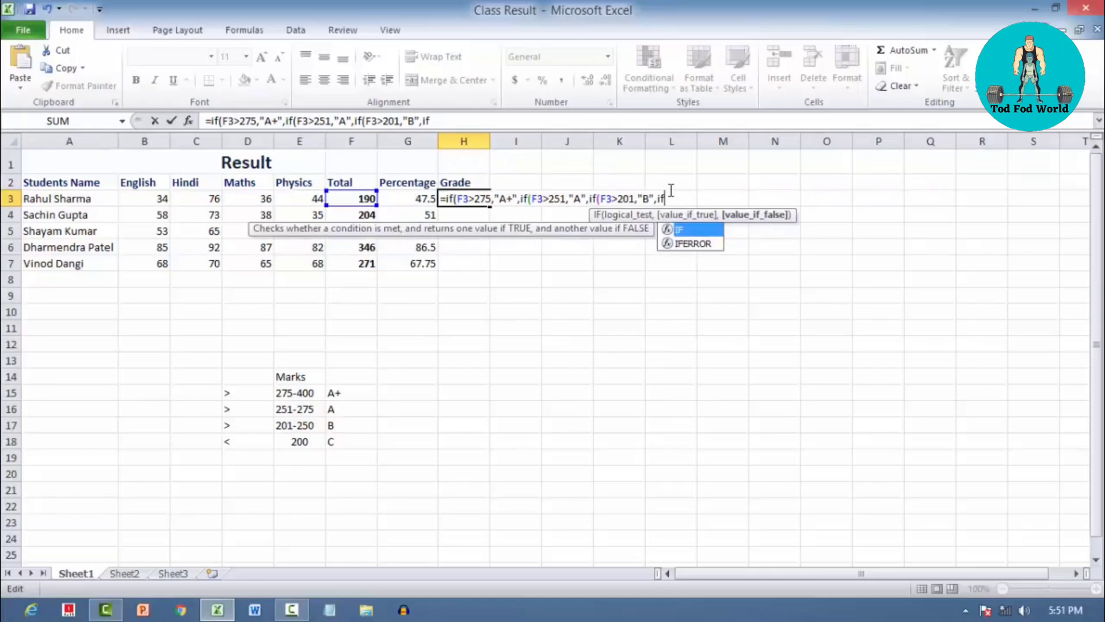
text(()
click(354, 198)
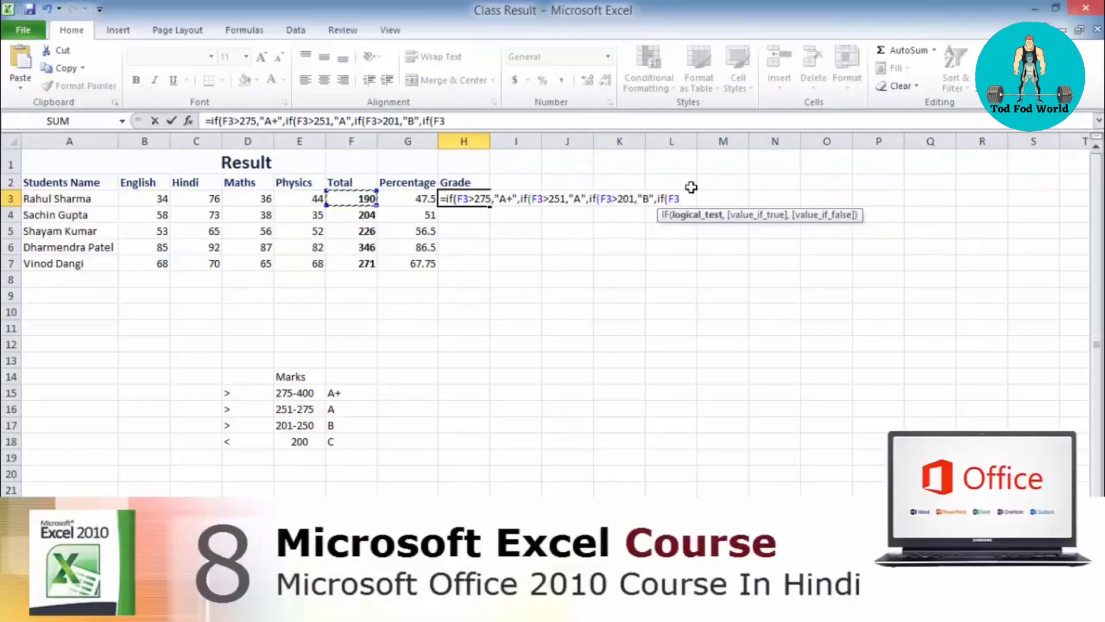
text(<)
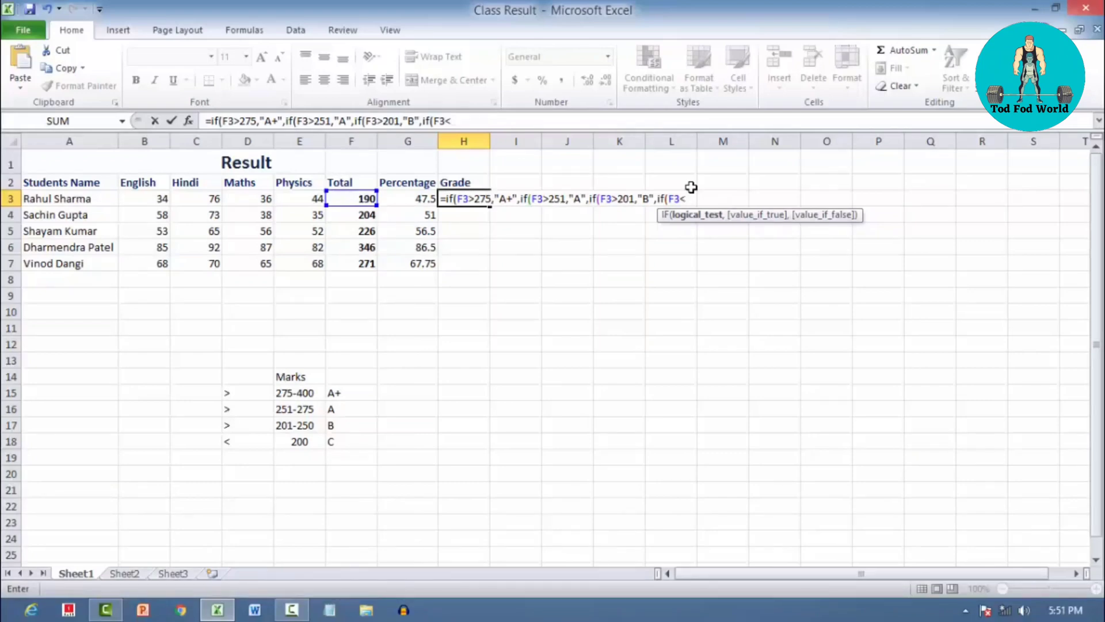
text(200,"C")
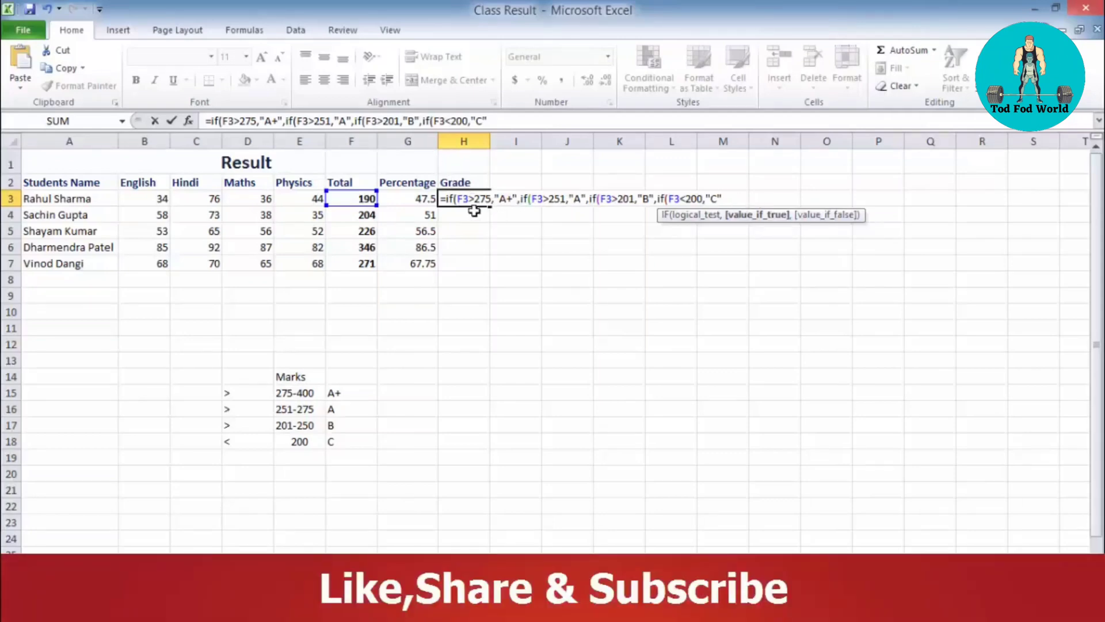
Review the nested IFs in H3 and end the formula with four closing parentheses, one for each IF
drag(450, 197, 686, 198)
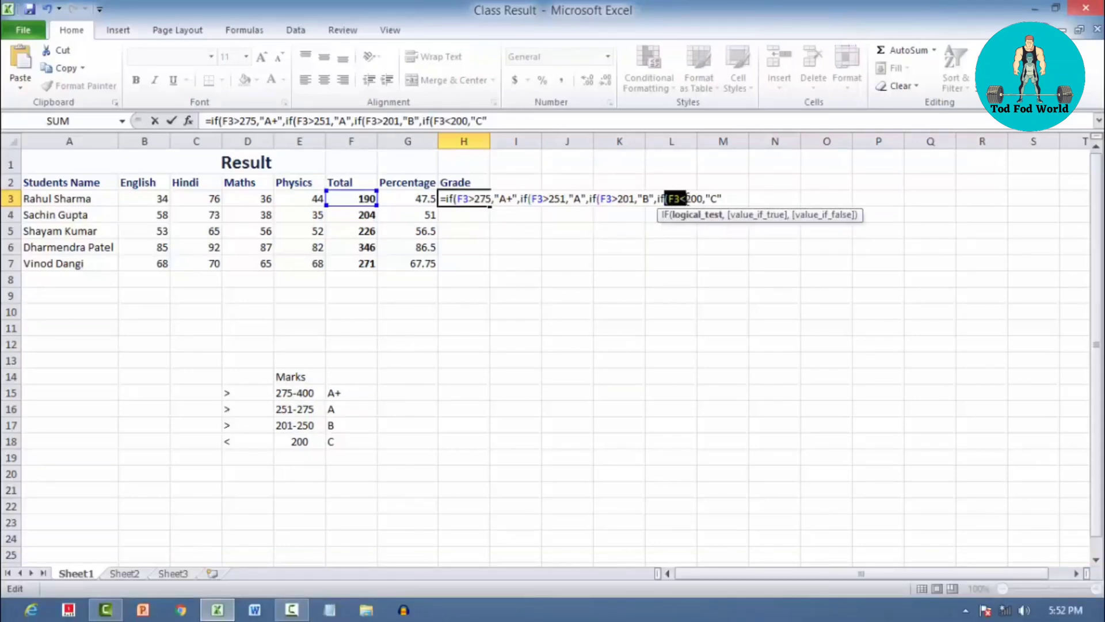
click(731, 198)
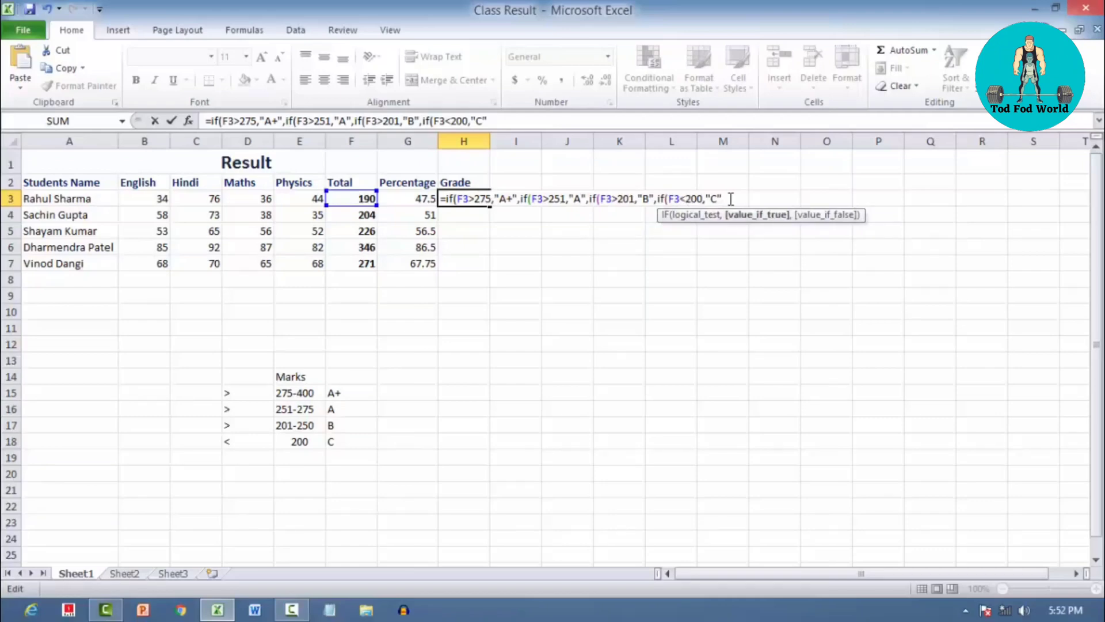
text()))))
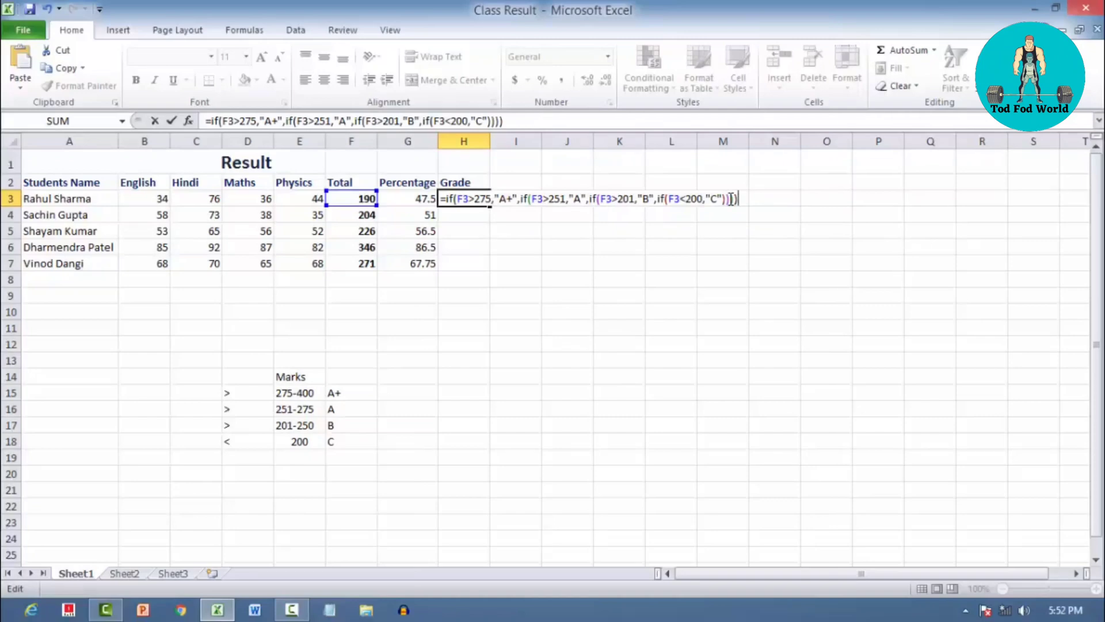
key(BackSpace)
key(BackSpace)
key(BackSpace)
key(BackSpace)
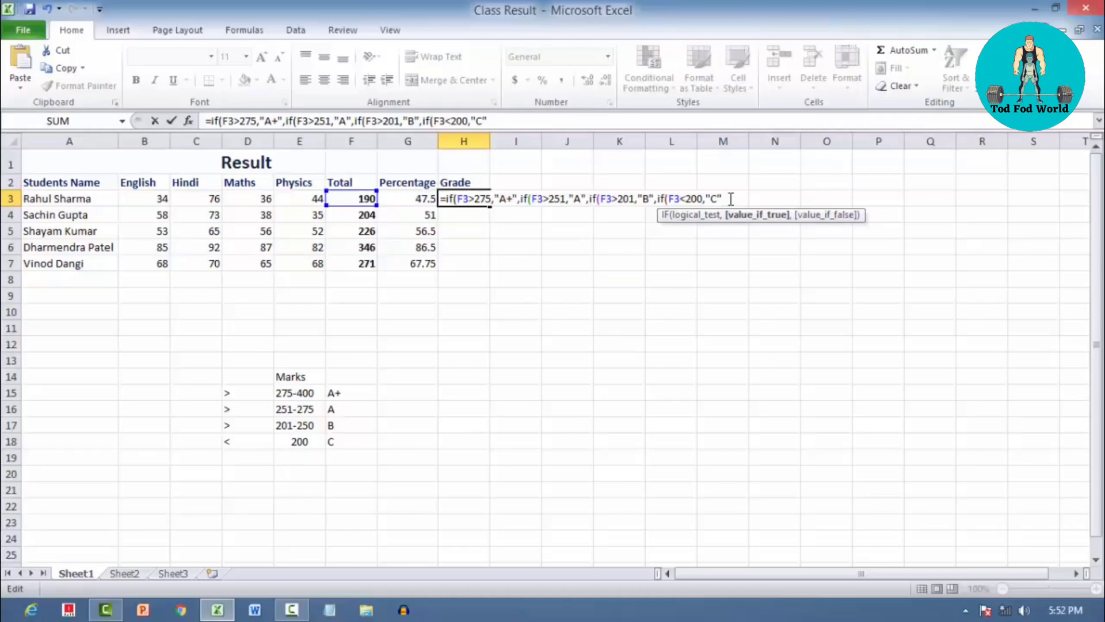
text())))
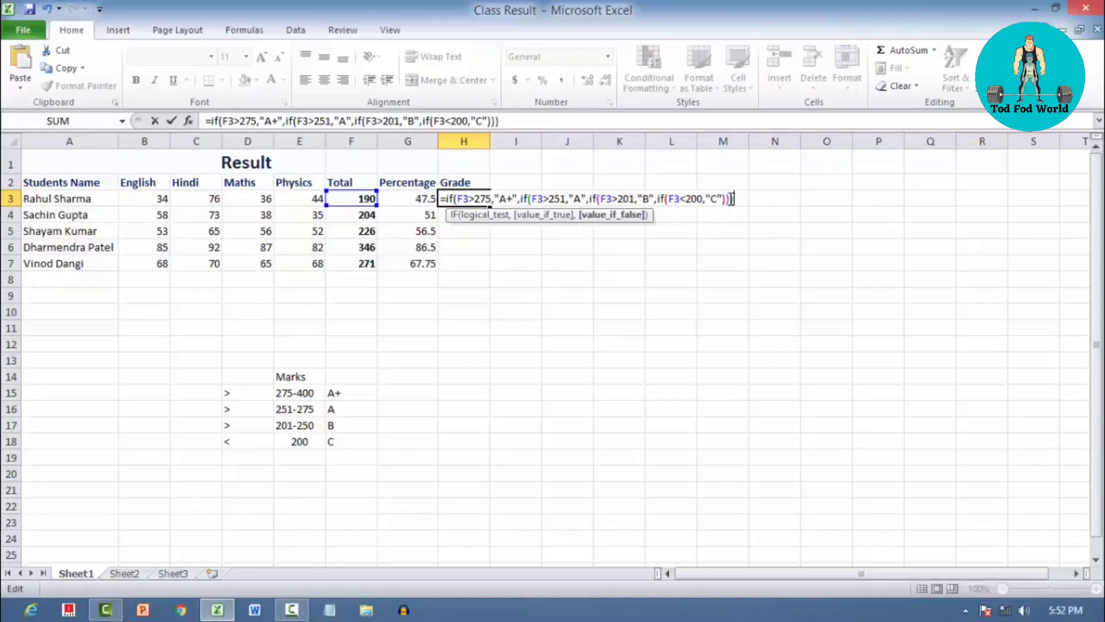
text())
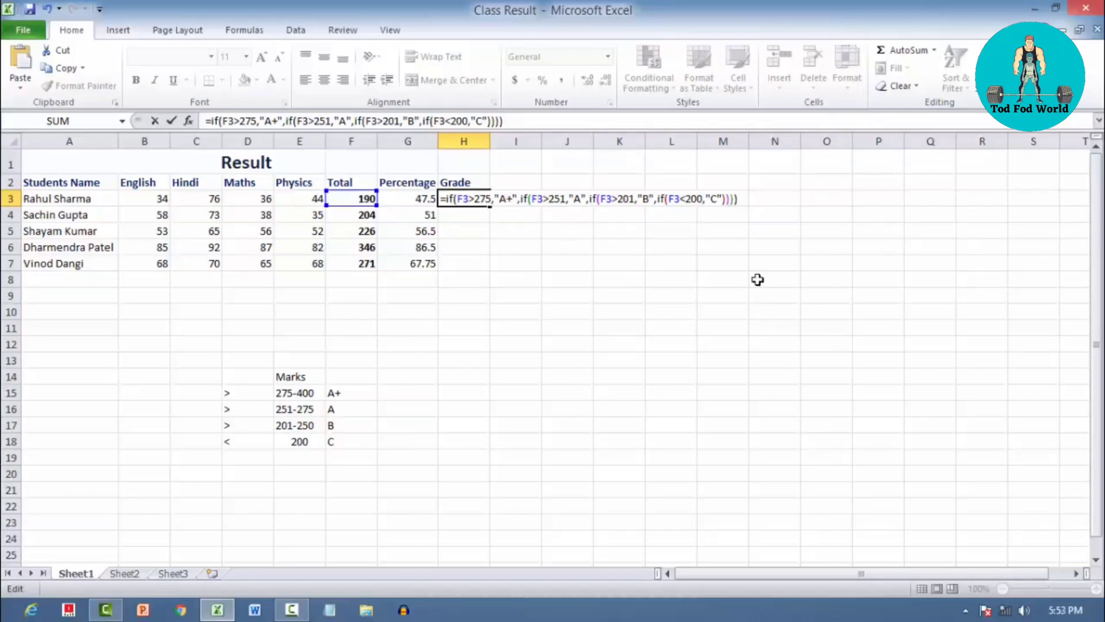
Enter the completed nested IF formula in H3 and check its grade against the total in F3 and the marks table
key(Return)
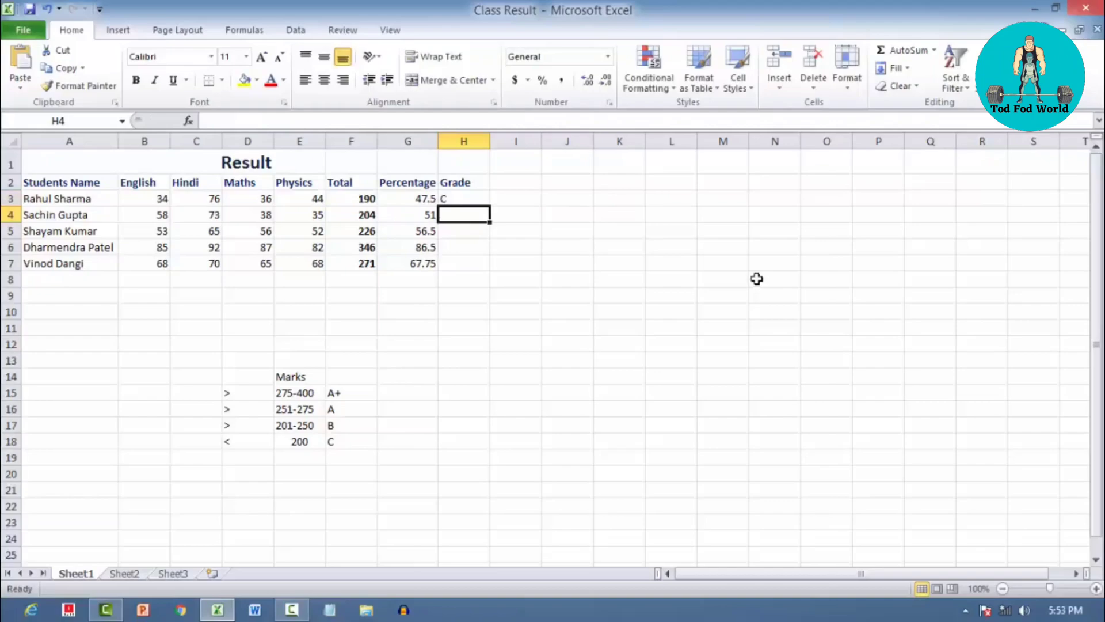
click(455, 200)
click(451, 181)
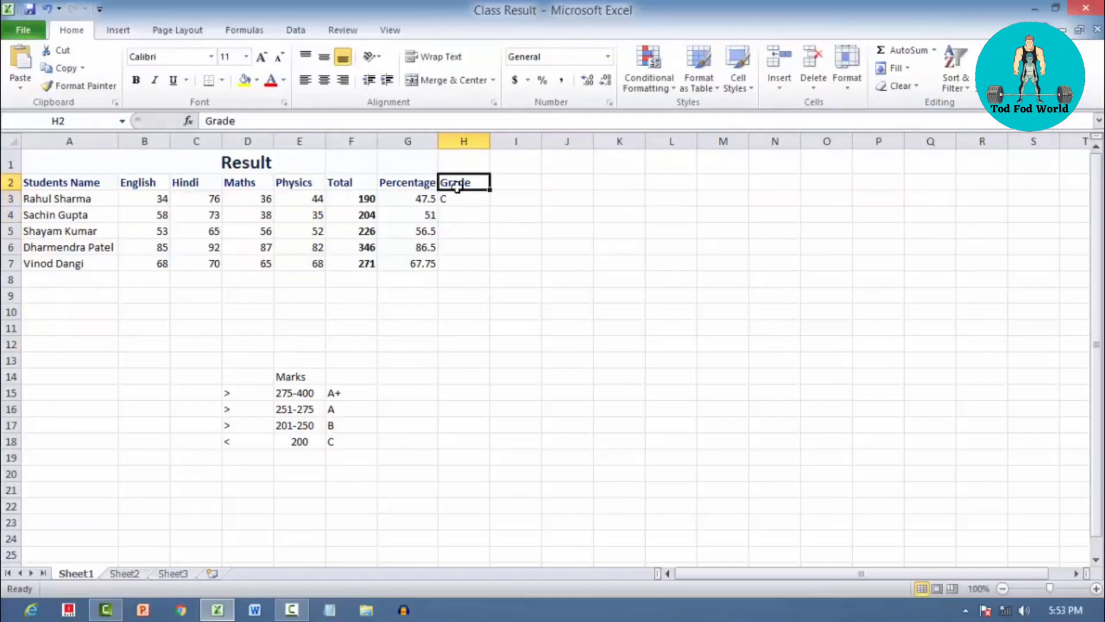
click(452, 202)
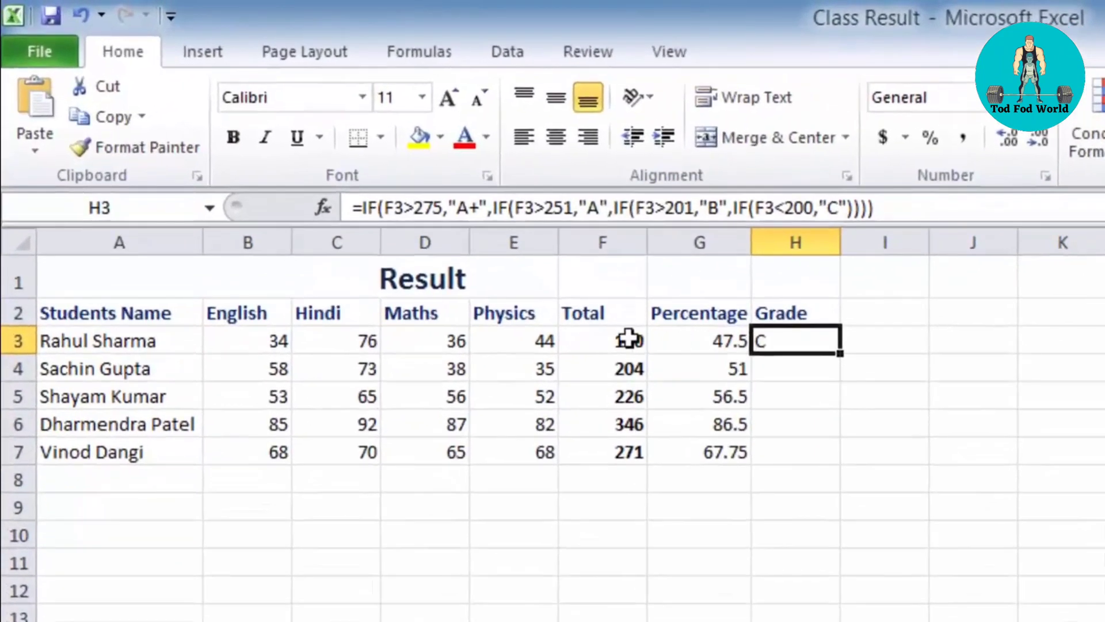
click(362, 199)
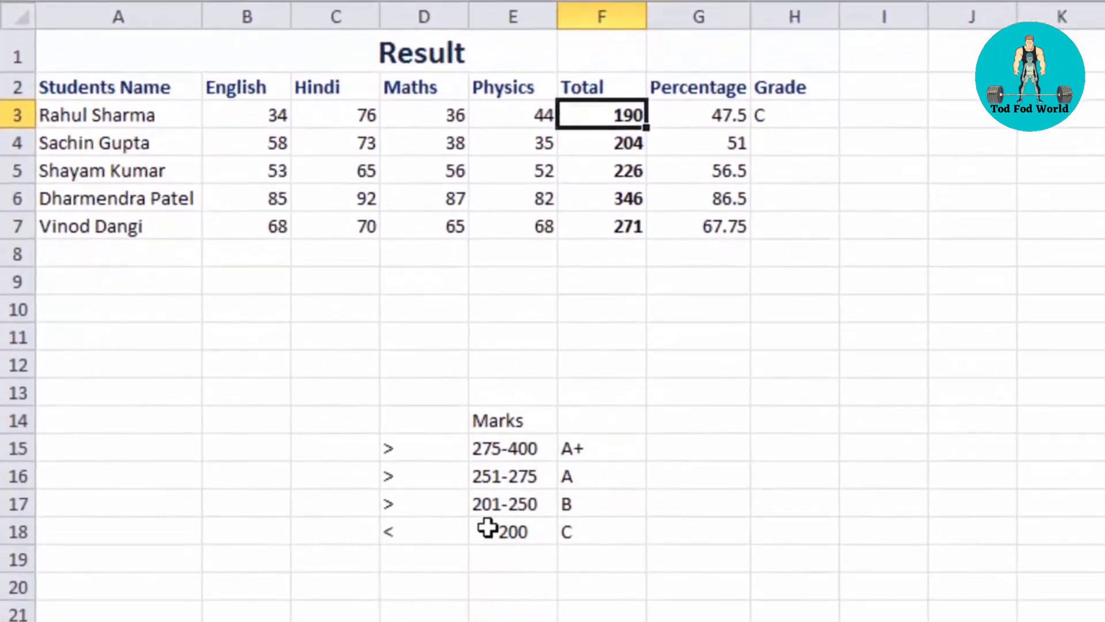
click(497, 581)
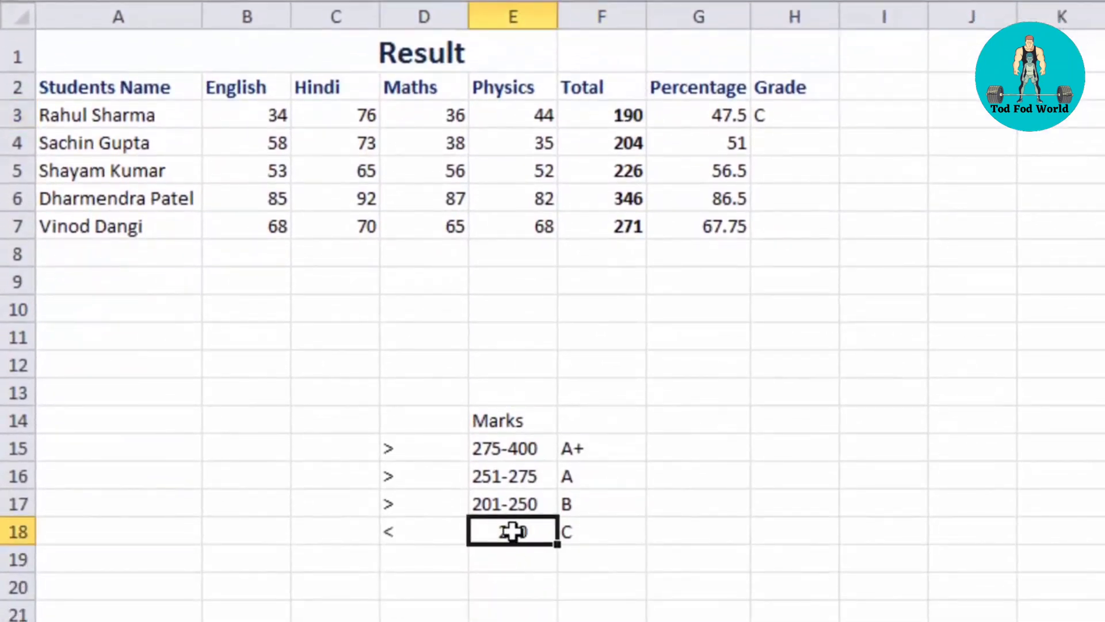
click(620, 120)
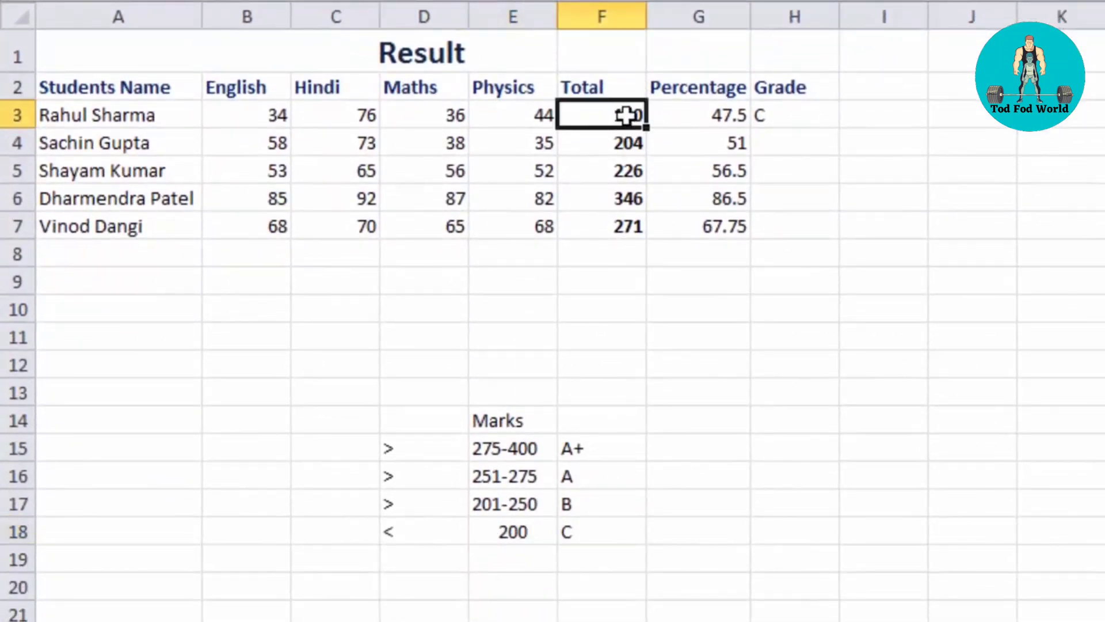
click(136, 121)
click(593, 118)
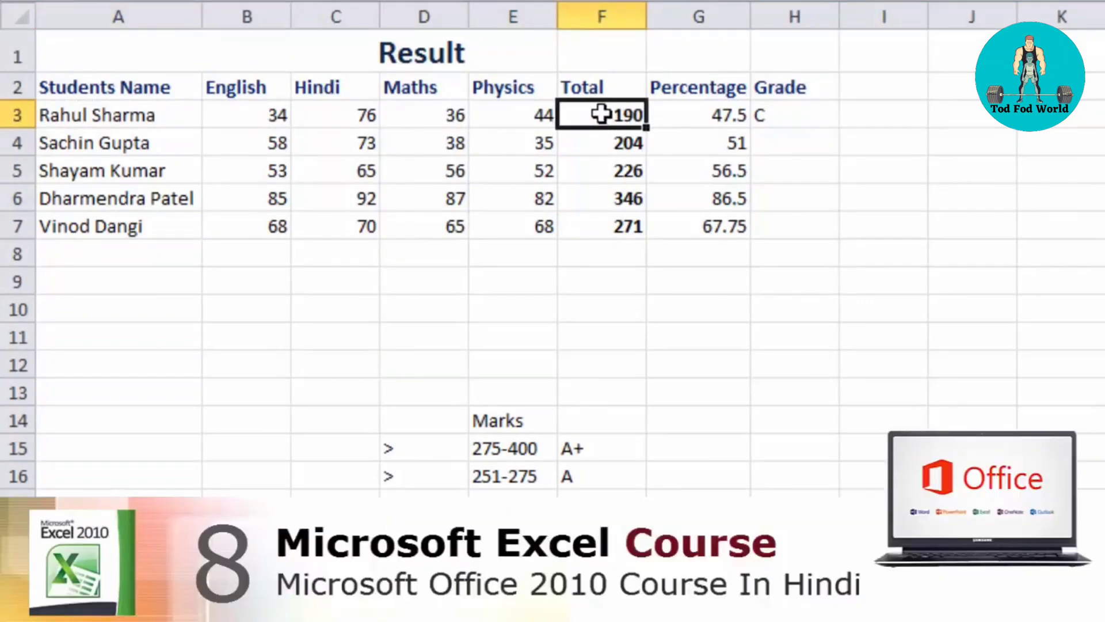
click(761, 115)
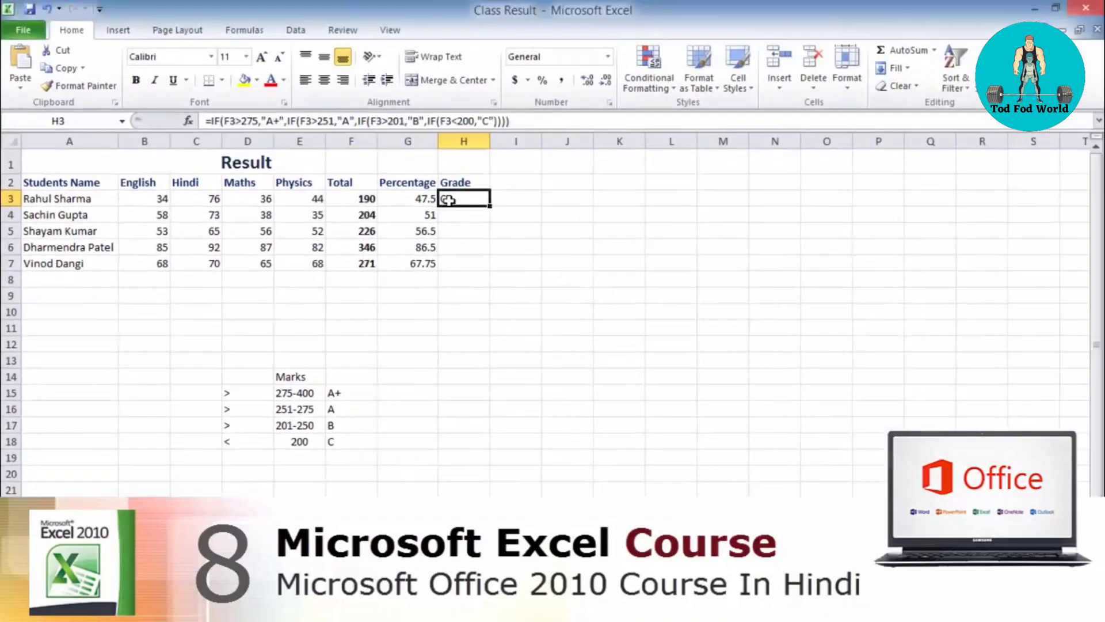
Fill the nested IF grade formula from H3 down to H7 for the remaining students
click(81, 200)
click(73, 228)
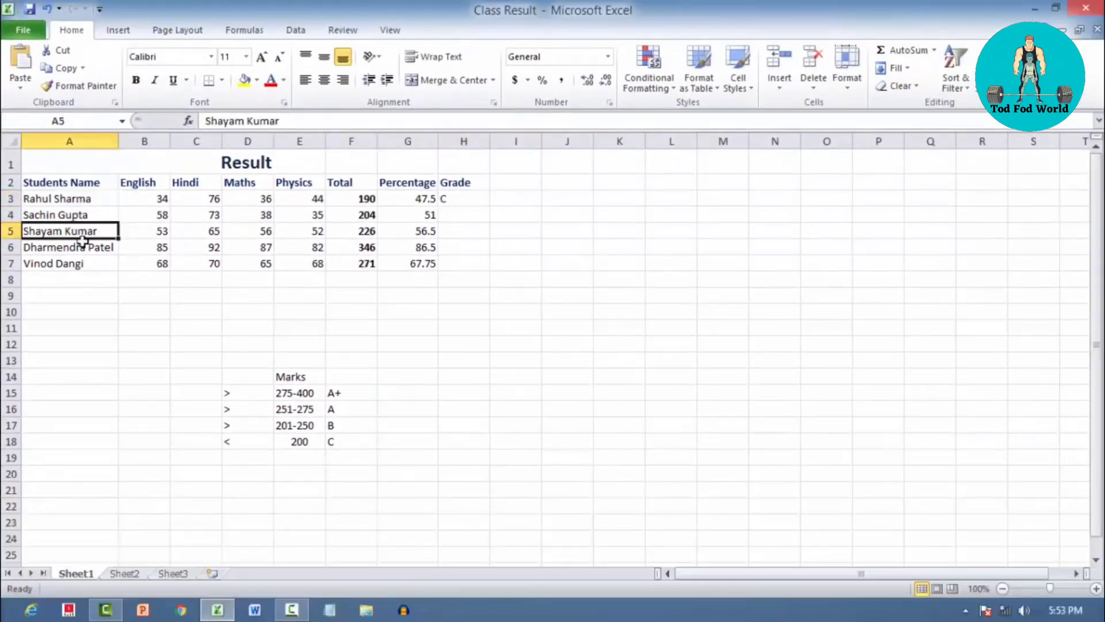
click(82, 242)
click(484, 200)
drag(492, 205, 489, 269)
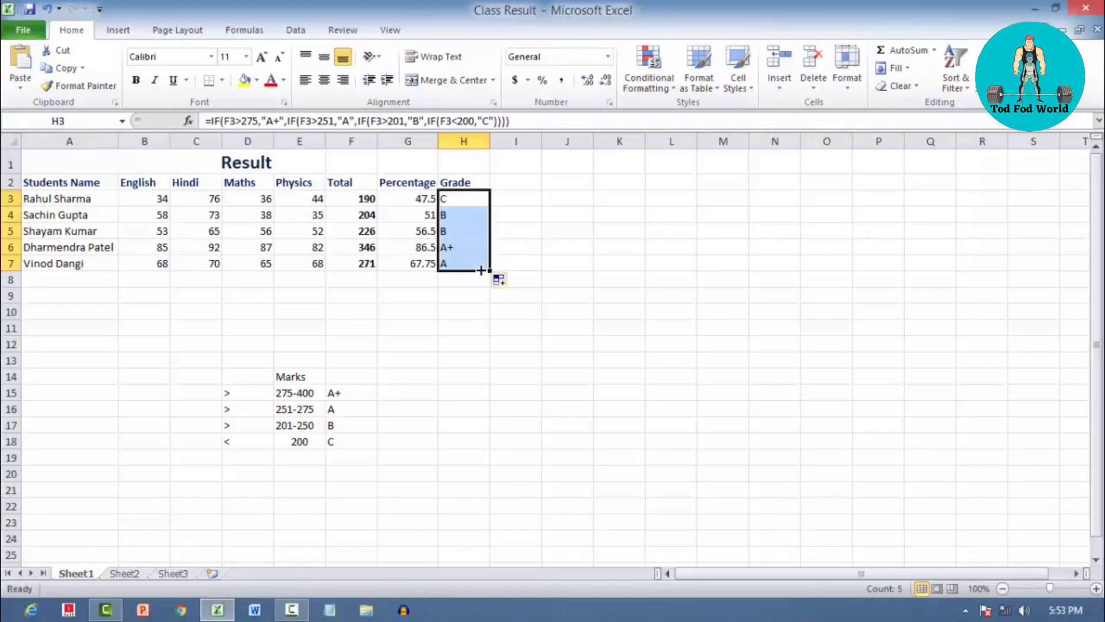
Check the grades in H4 and H5 against the totals in F4 and F5 and the 201-250 marks band
click(452, 218)
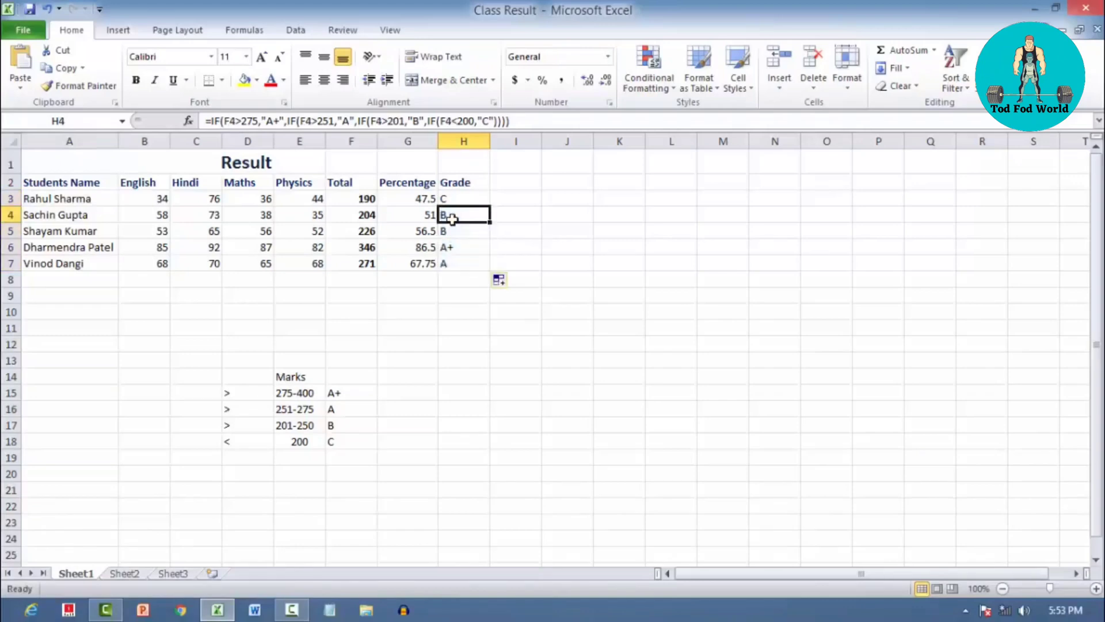
click(352, 217)
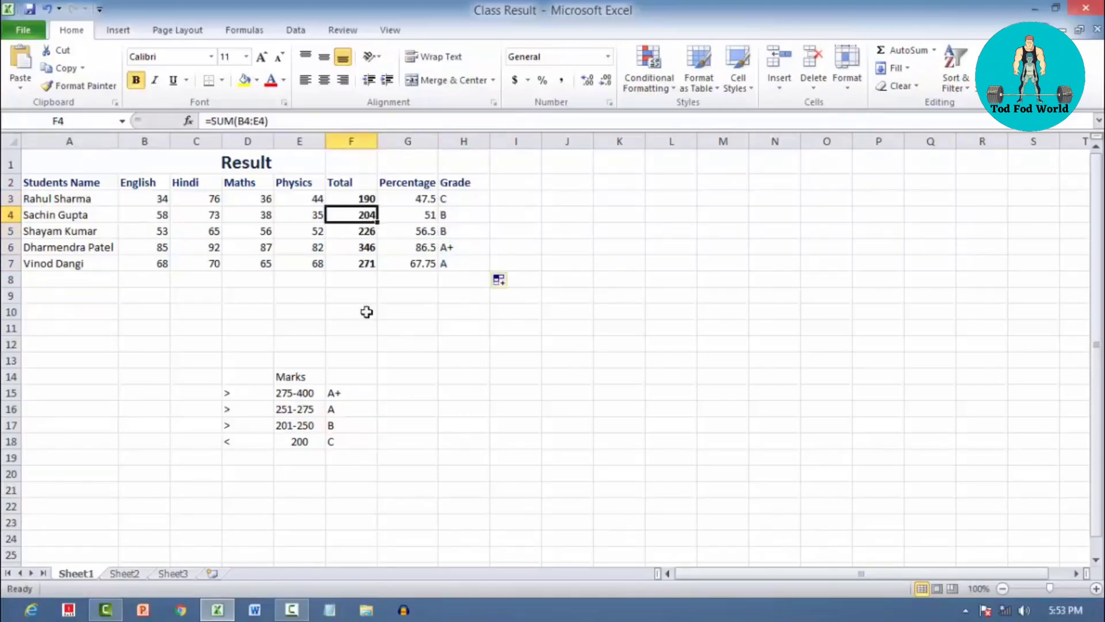
click(290, 424)
click(338, 429)
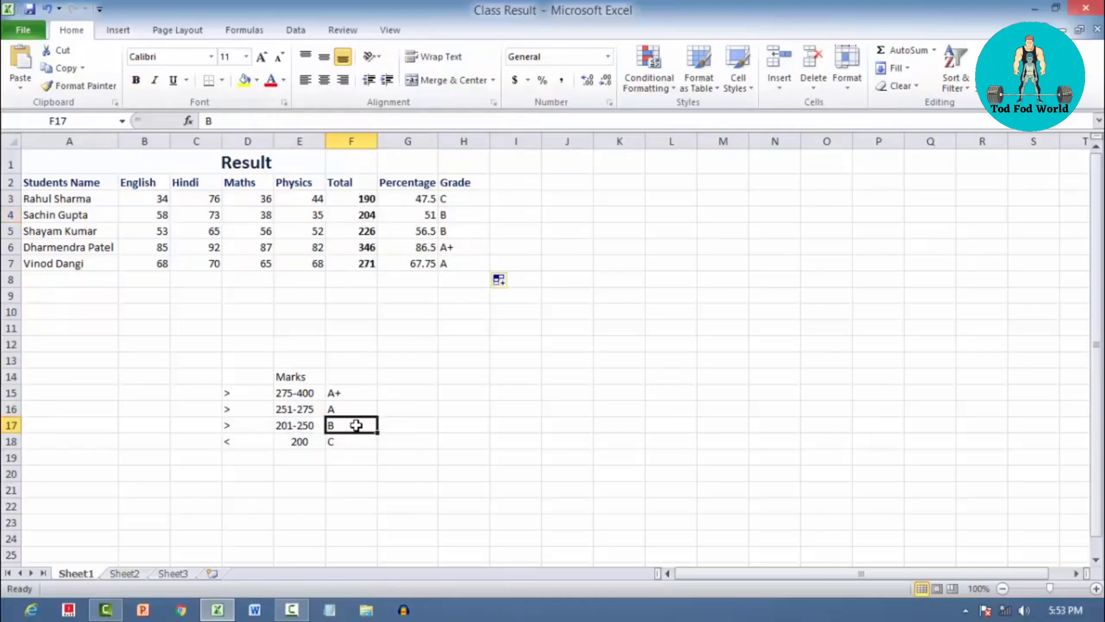
click(442, 214)
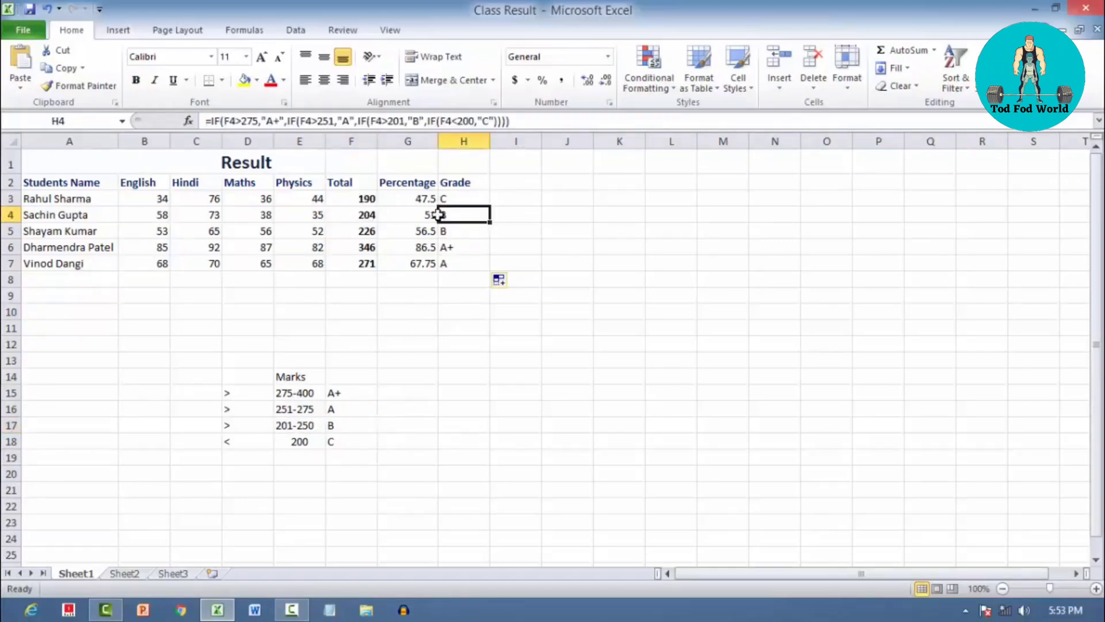
click(375, 233)
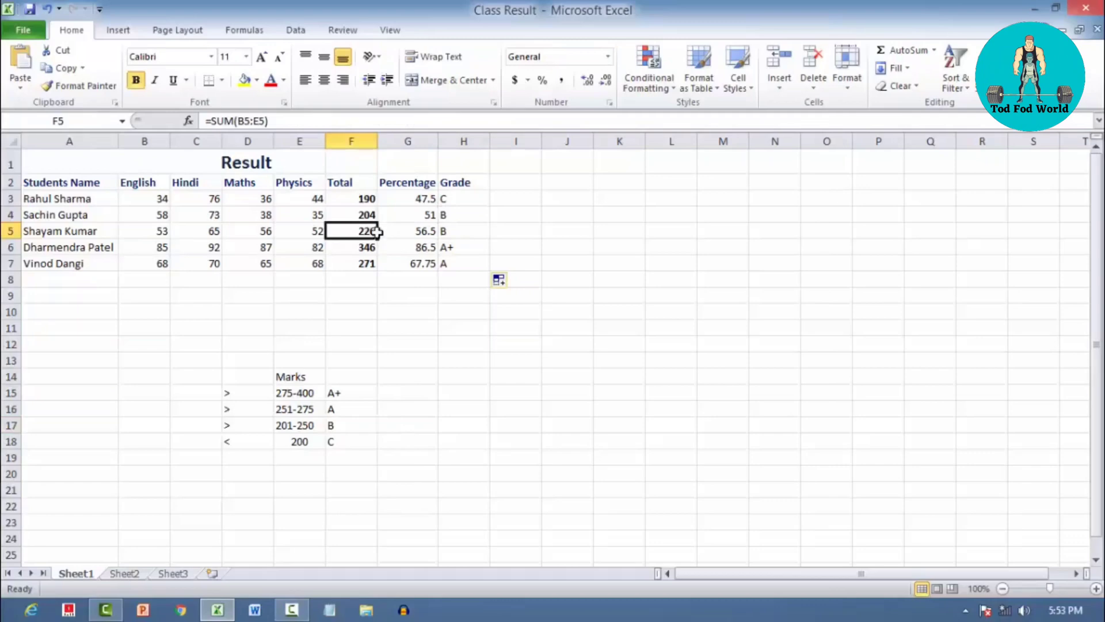
click(415, 232)
click(445, 231)
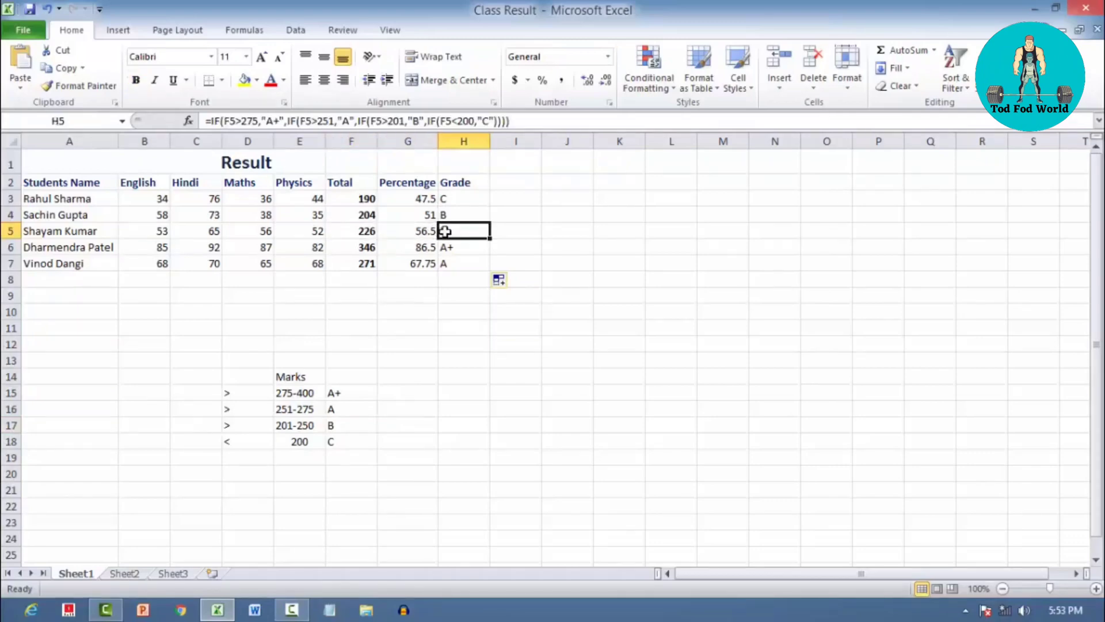
Compare the grades in H6 and H7 with their totals and the 275-400 and 251-275 marks bands
click(365, 244)
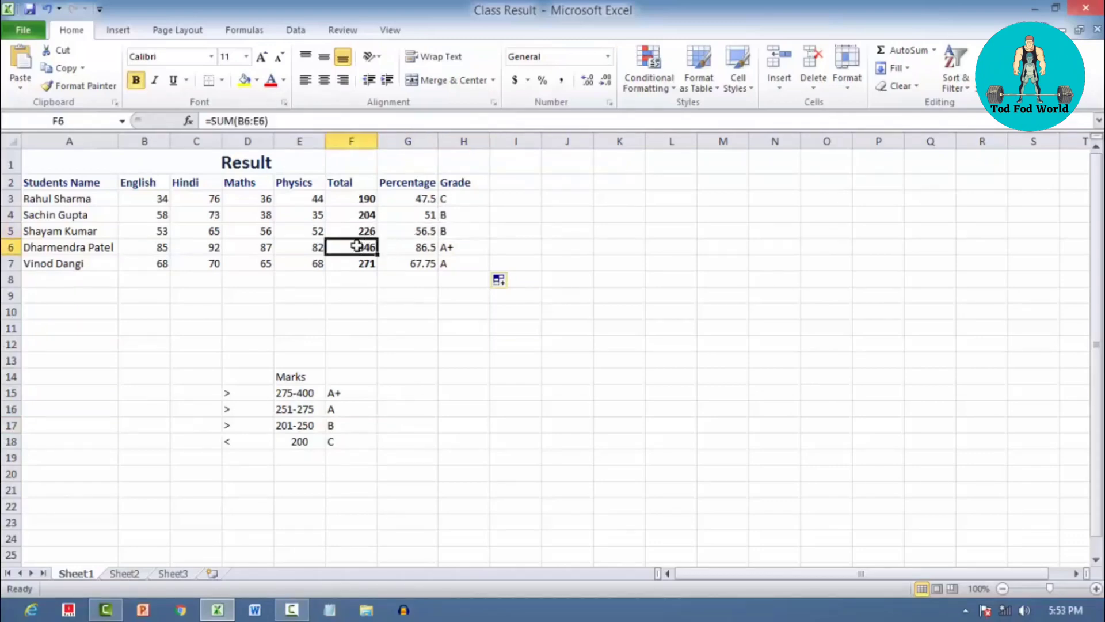
click(411, 247)
click(353, 254)
click(306, 391)
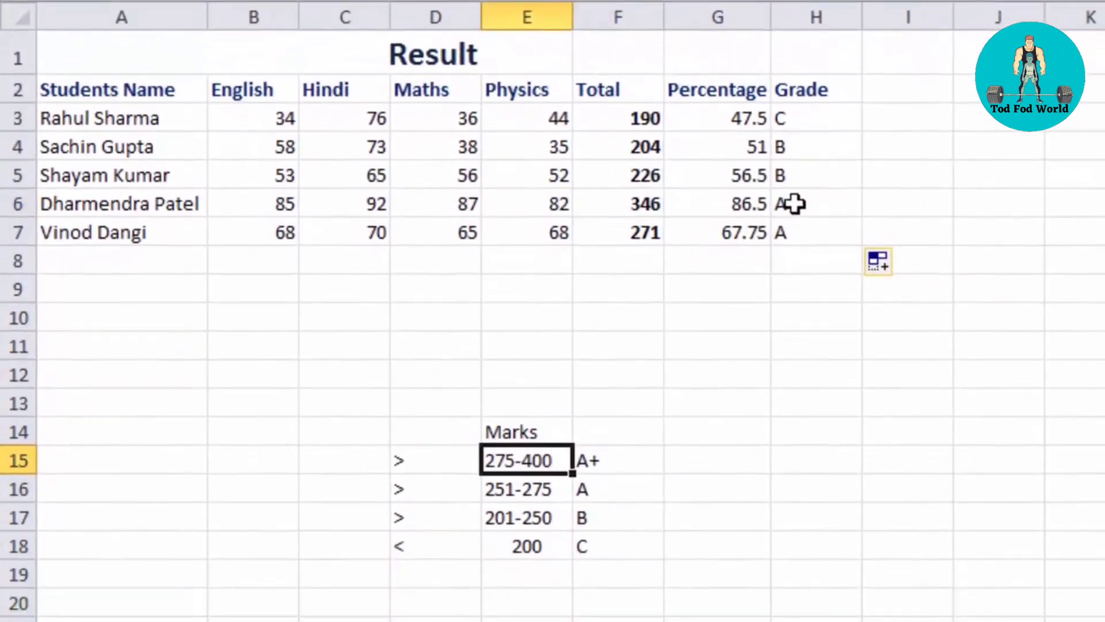
click(794, 280)
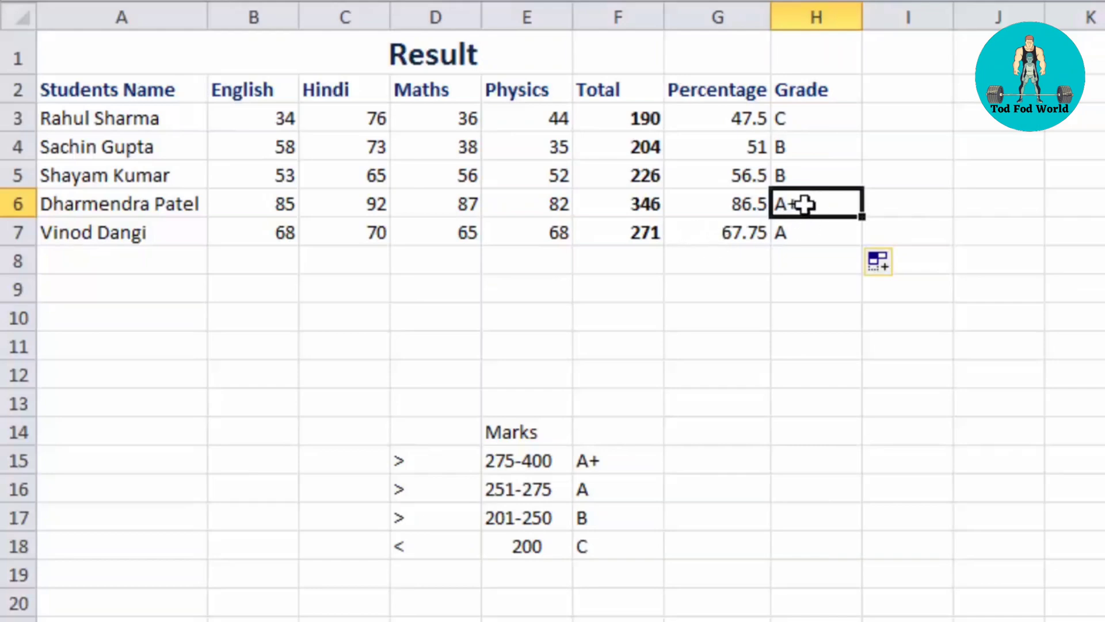
click(647, 237)
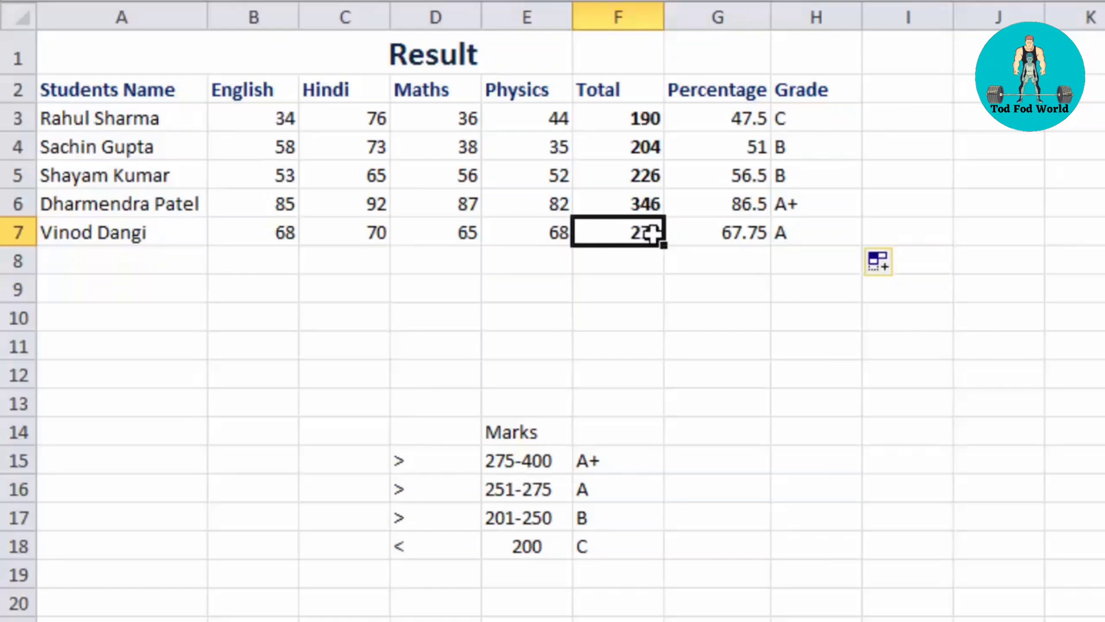
click(504, 484)
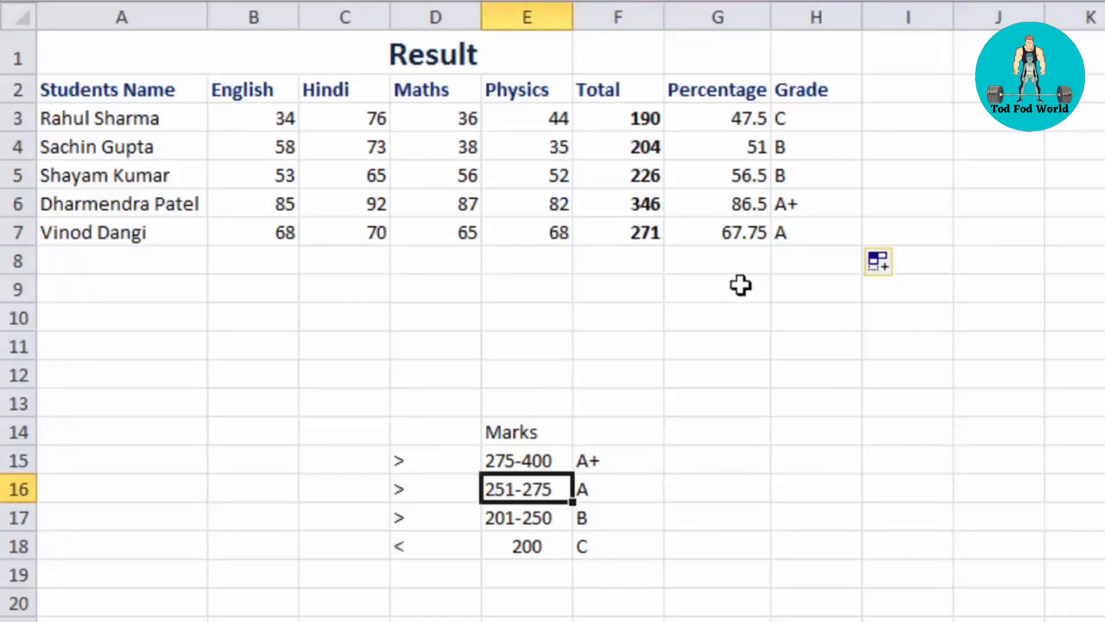
click(792, 231)
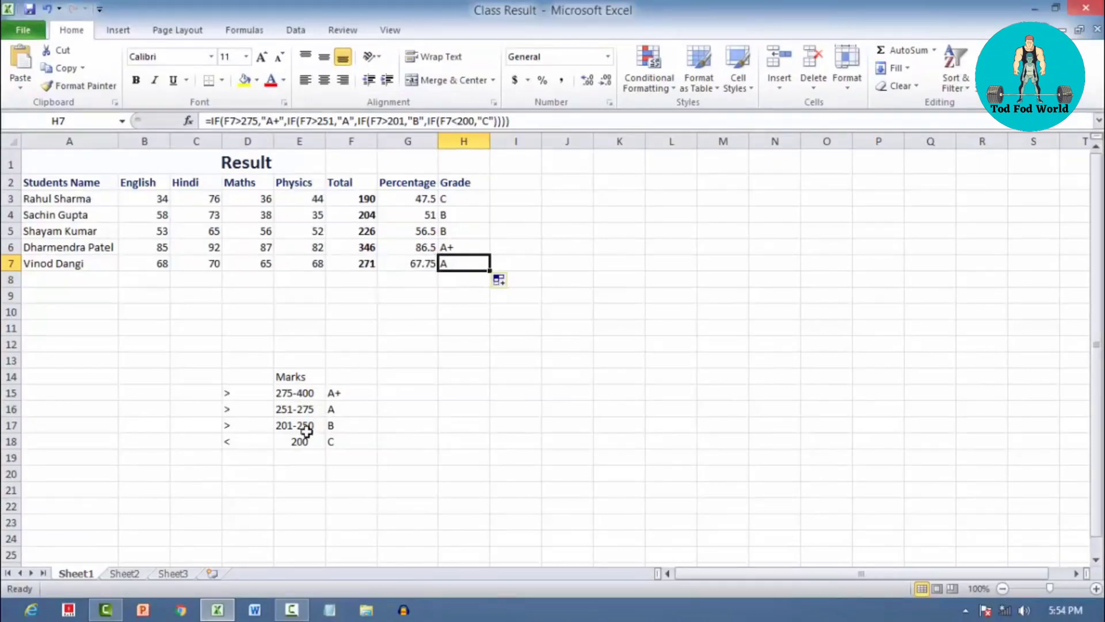
Inspect the total formula in F7 and change the Physics mark in E7 to 72
click(374, 260)
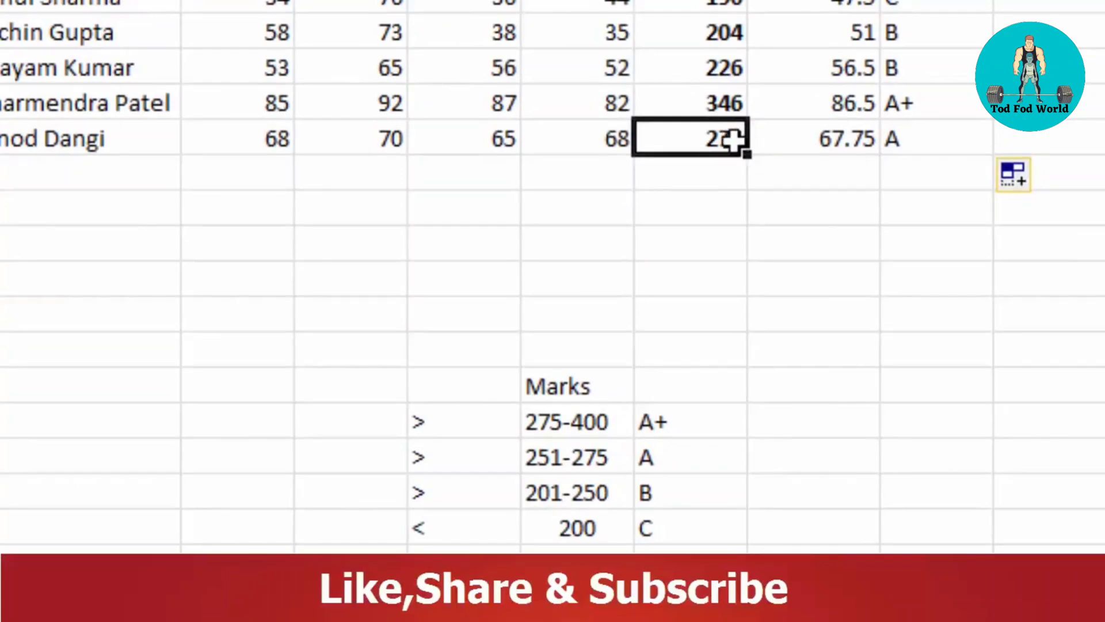
double_click(731, 138)
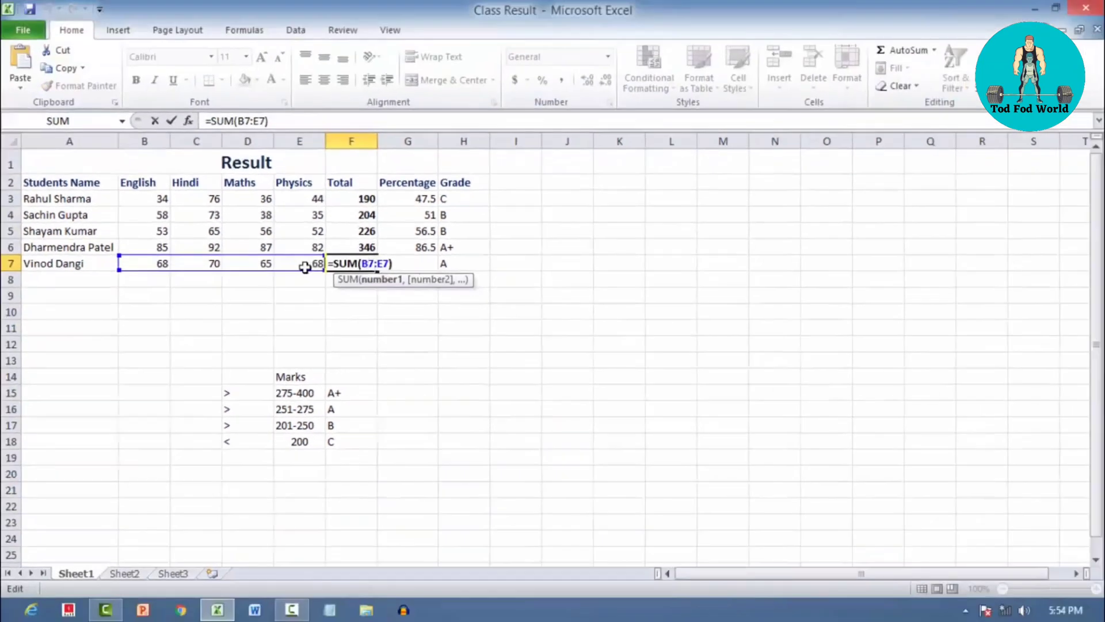
click(305, 266)
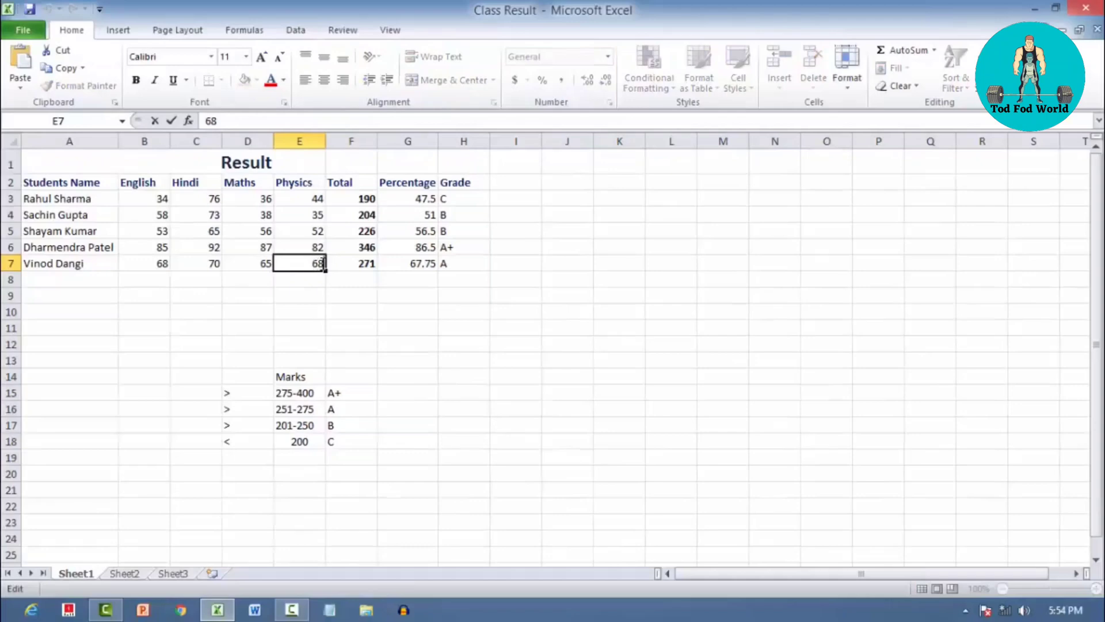
key(BackSpace)
key(BackSpace)
text(72)
key(Return)
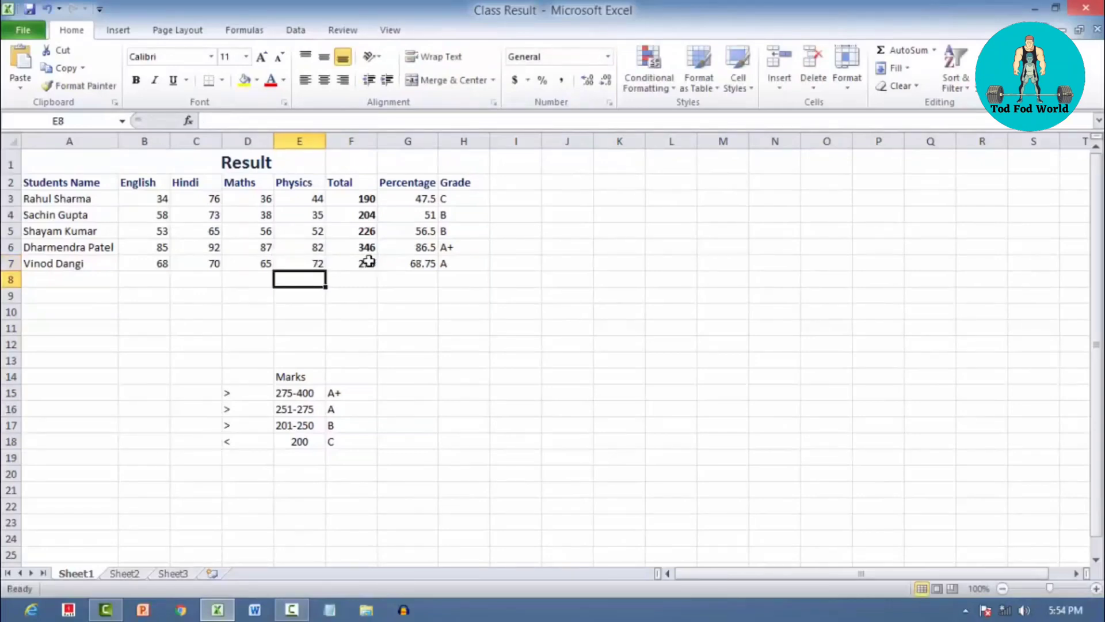
Check the grade in H7 against the recalculated total in F7 and the boundary between the A and A+ marks bands
click(367, 262)
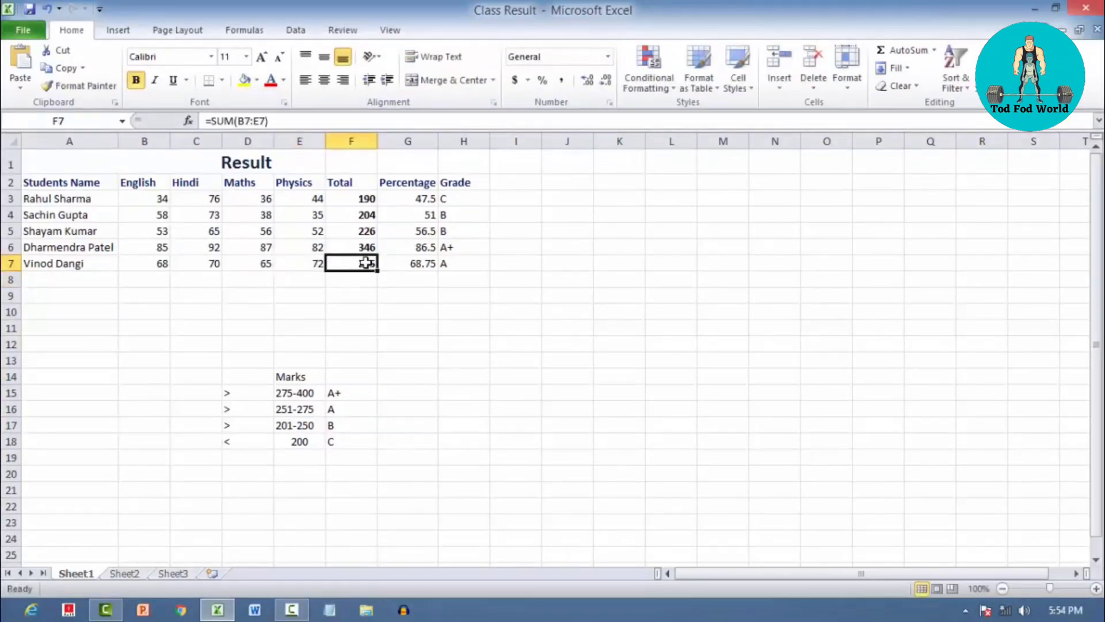
click(308, 403)
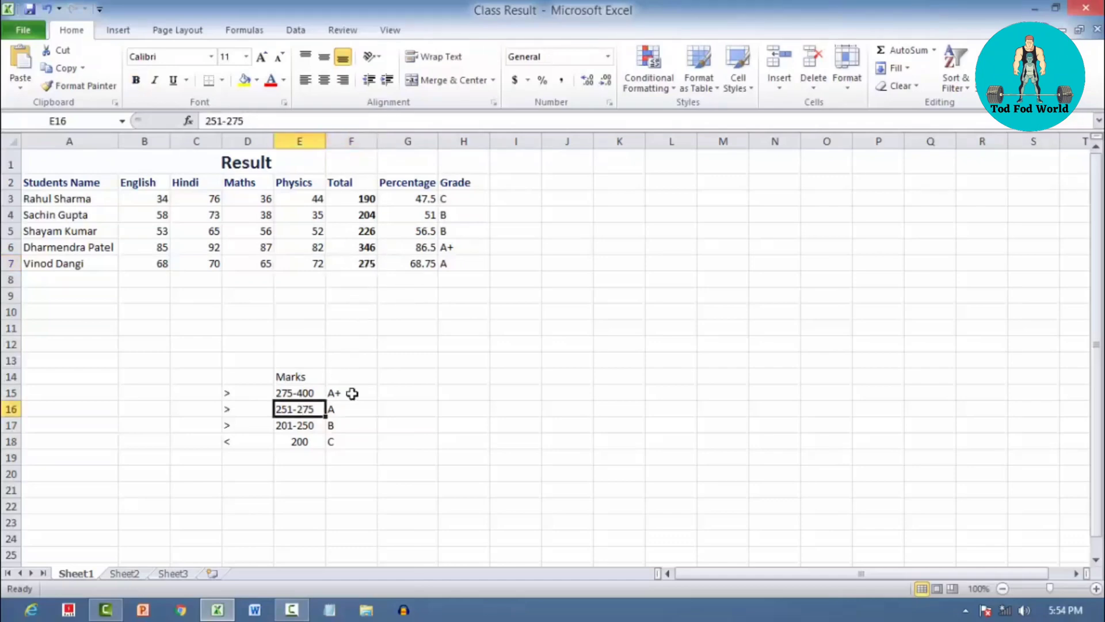
click(448, 262)
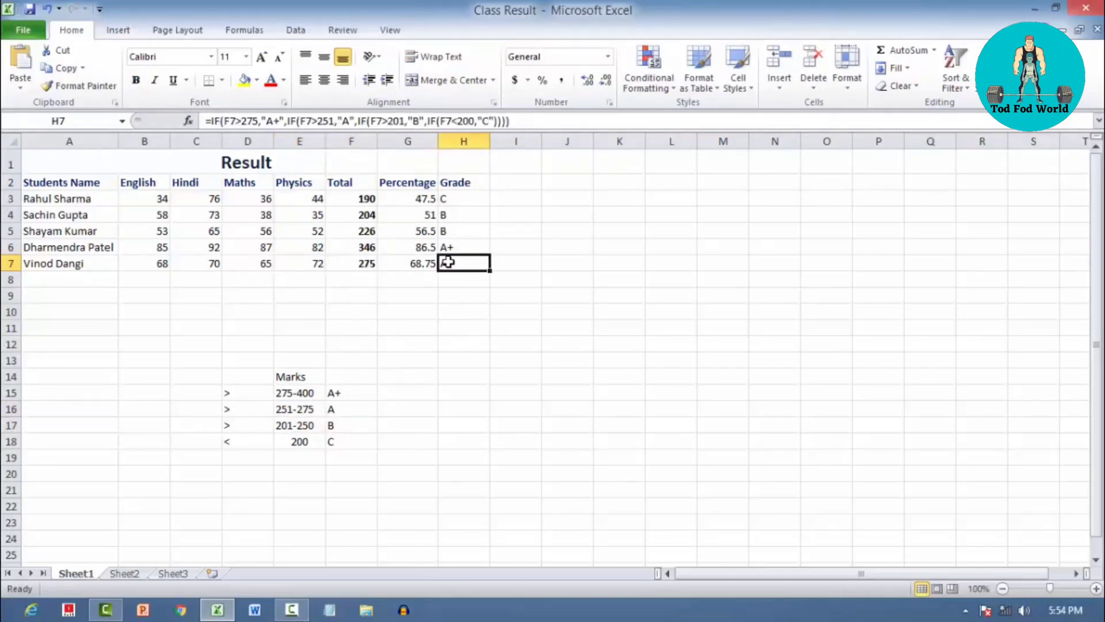
click(298, 392)
click(231, 391)
click(288, 393)
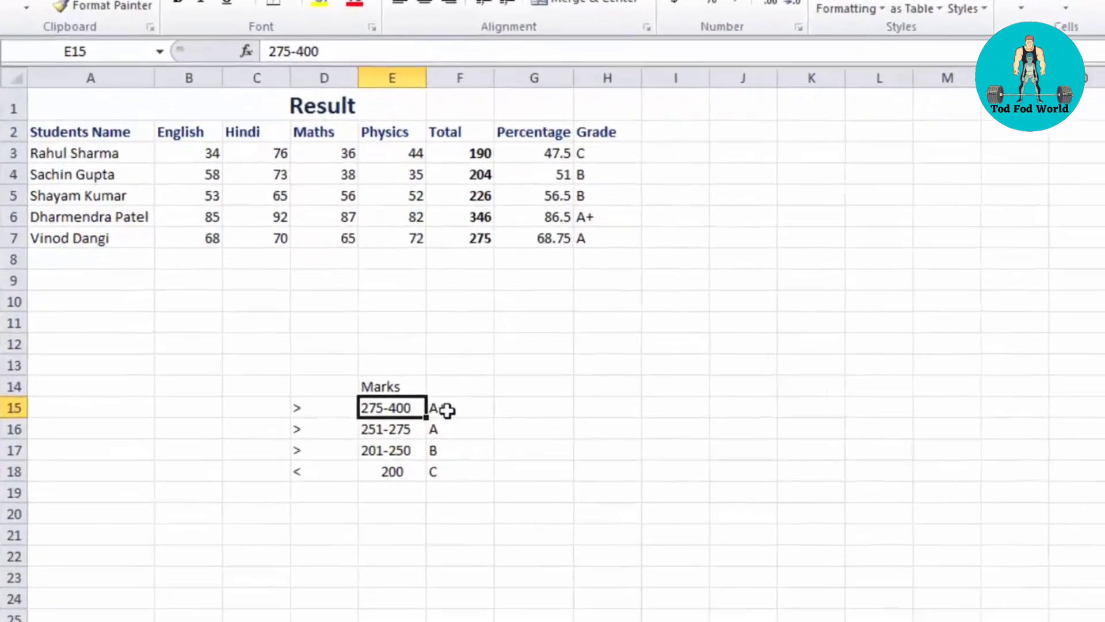
click(344, 393)
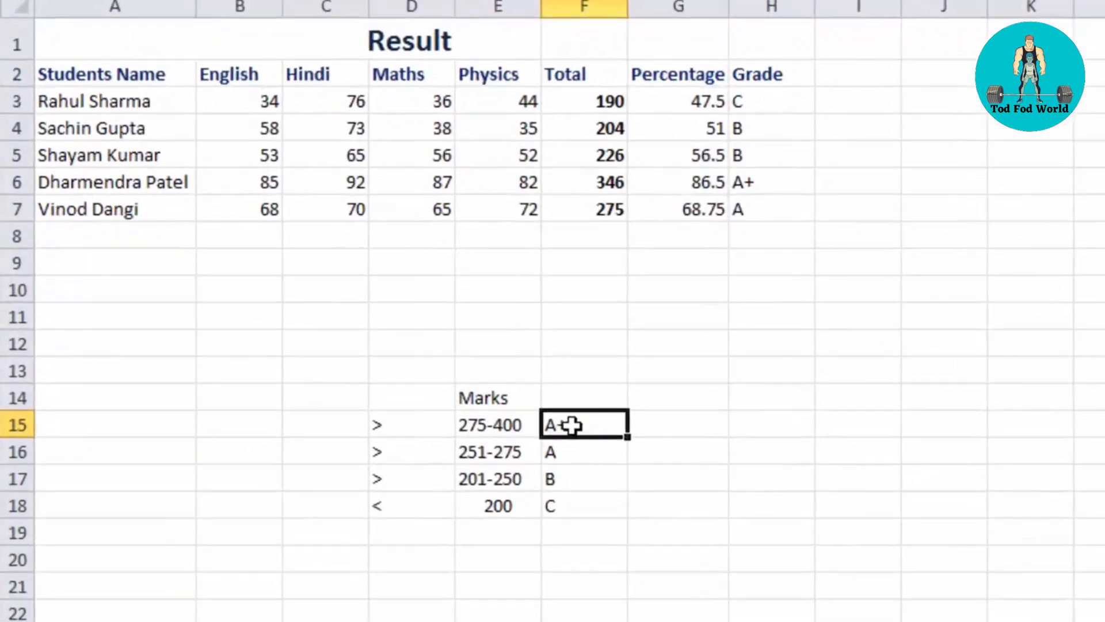
click(486, 424)
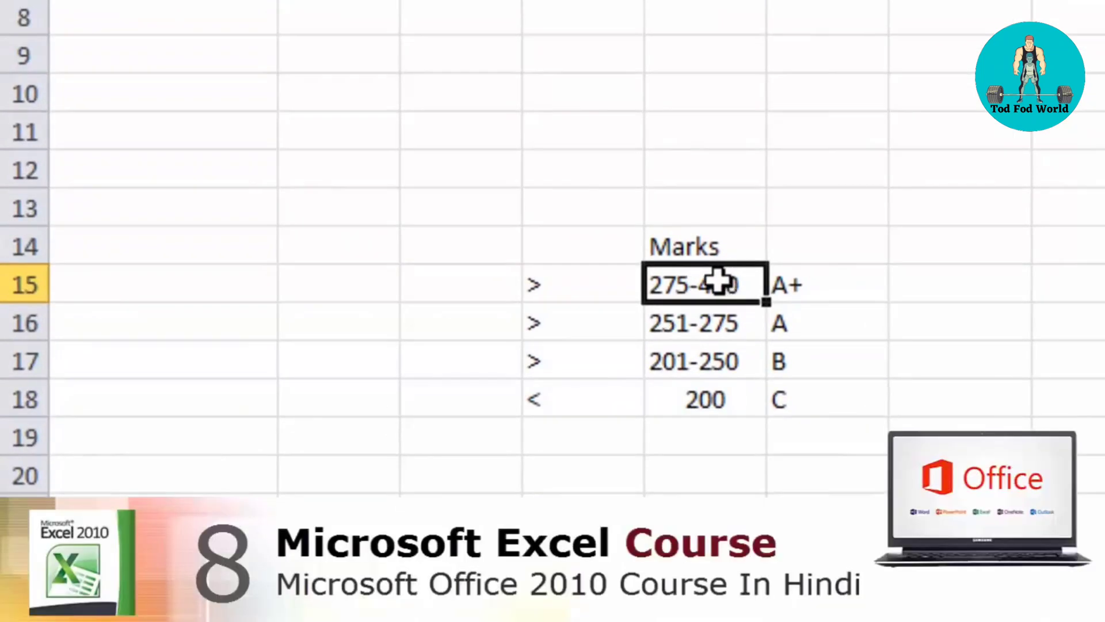
click(806, 280)
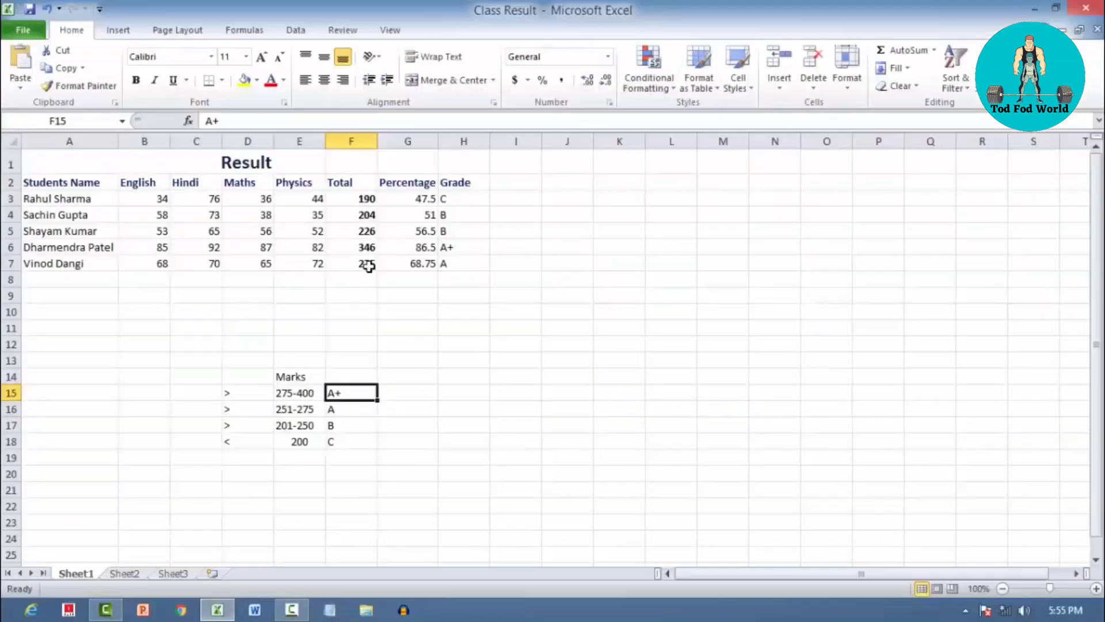
click(365, 265)
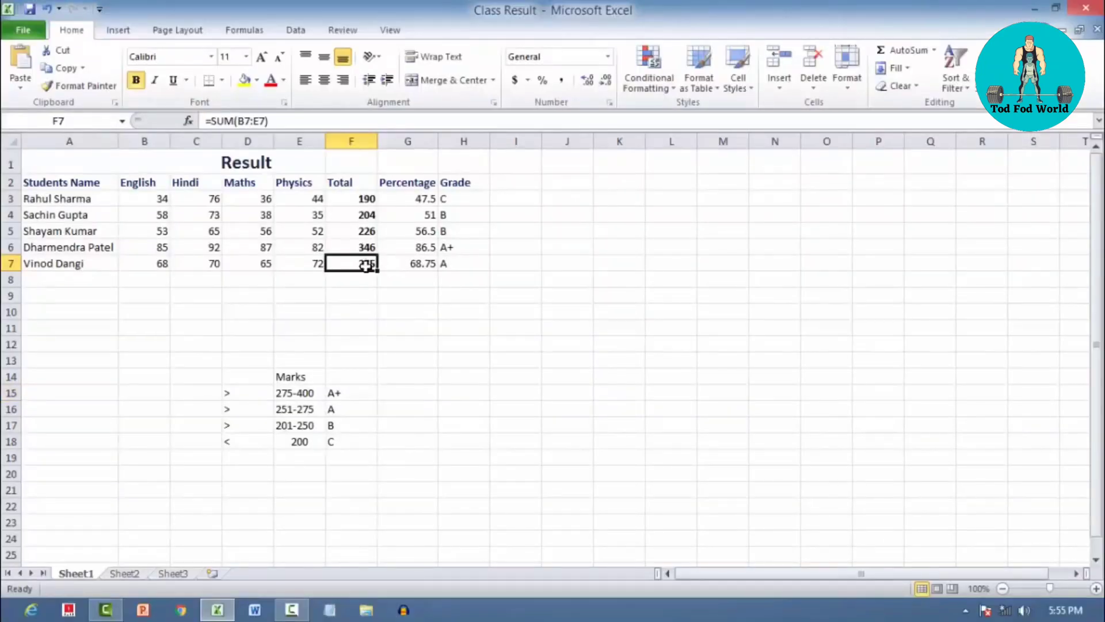
click(465, 263)
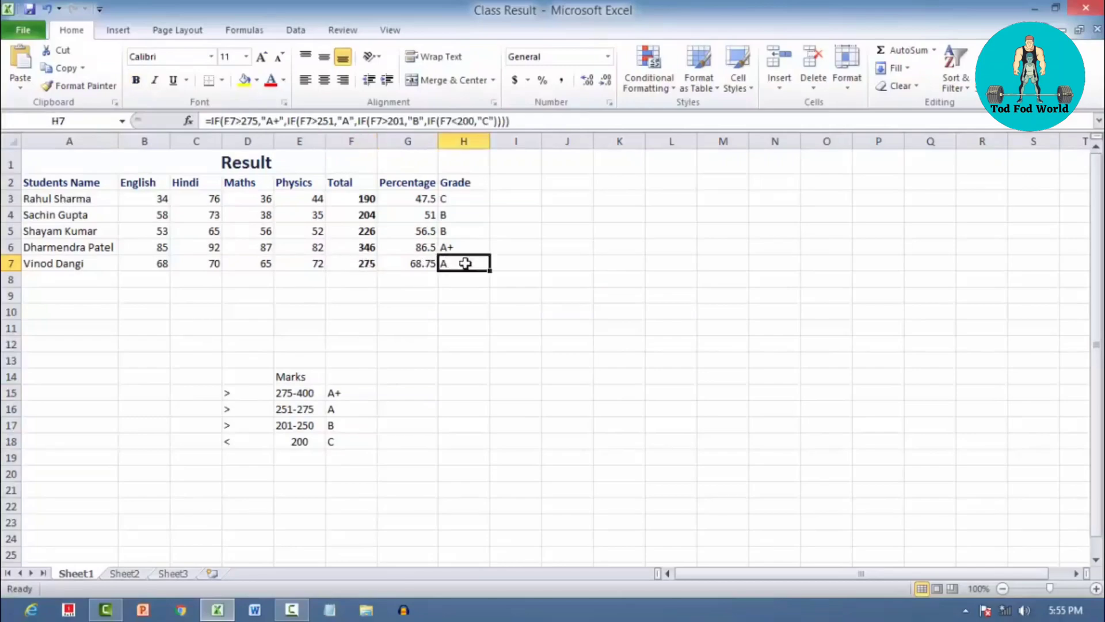
click(365, 344)
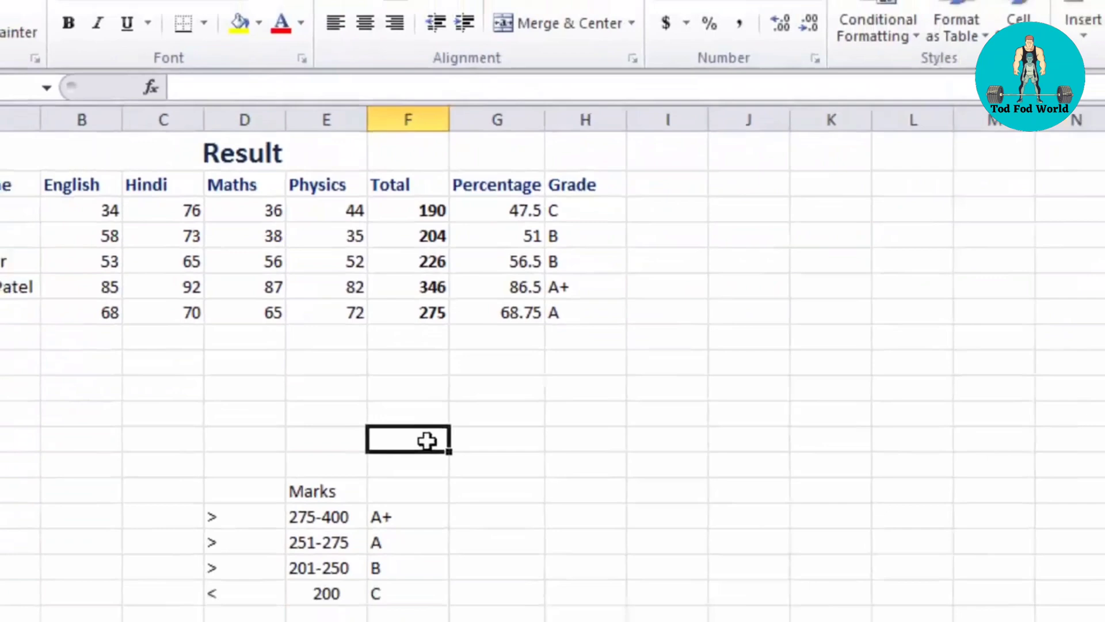
click(478, 337)
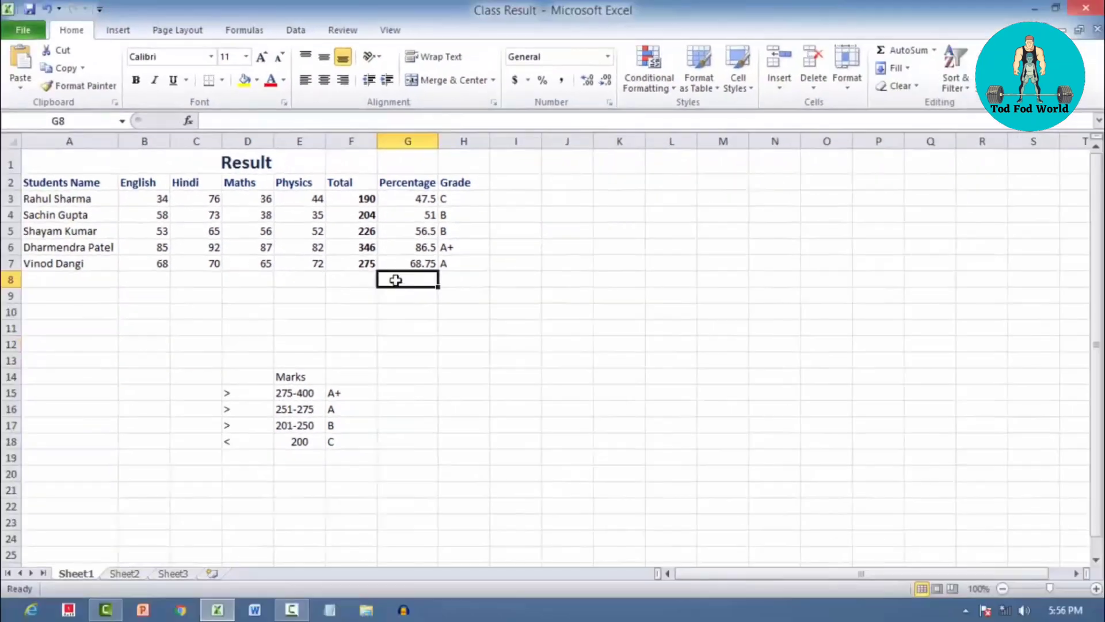